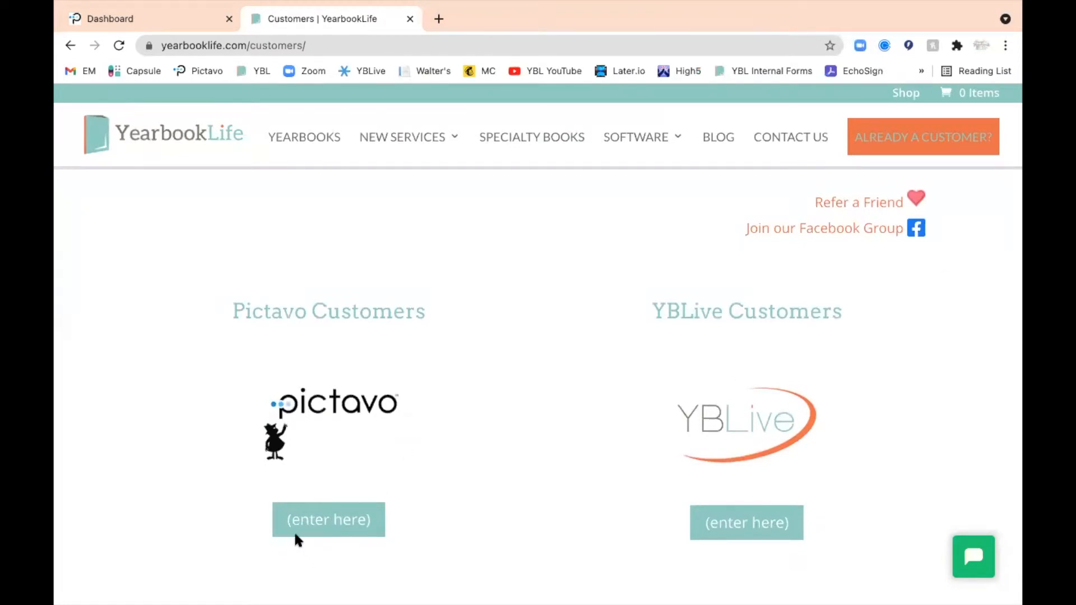
Enter the Pictavo customer home page and open its News You Can Use & Downloadable Forms page
{"action": "left_click", "coordinate": [310, 525]}
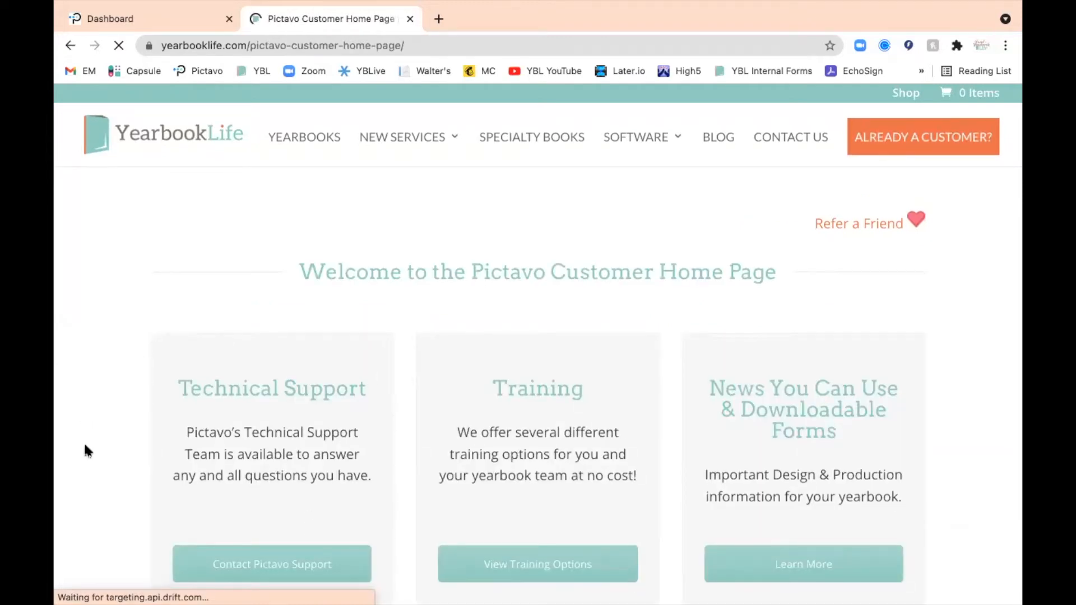
{"action": "scroll", "coordinate": [84, 440], "scroll_direction": "down", "scroll_amount": 2}
{"action": "scroll", "coordinate": [84, 442], "scroll_direction": "down", "scroll_amount": 2}
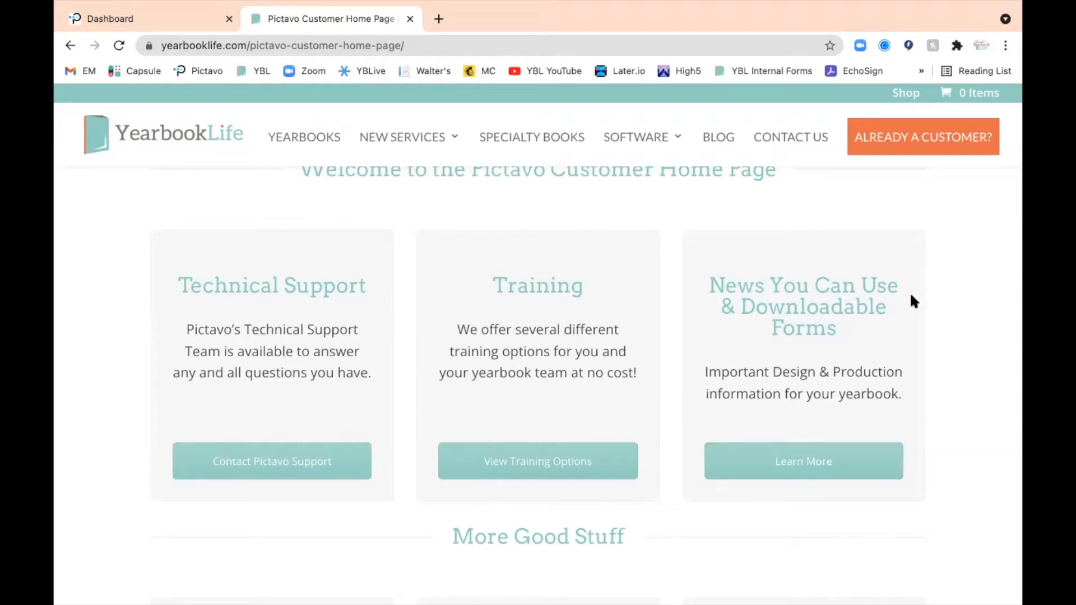
{"action": "left_click", "coordinate": [815, 477]}
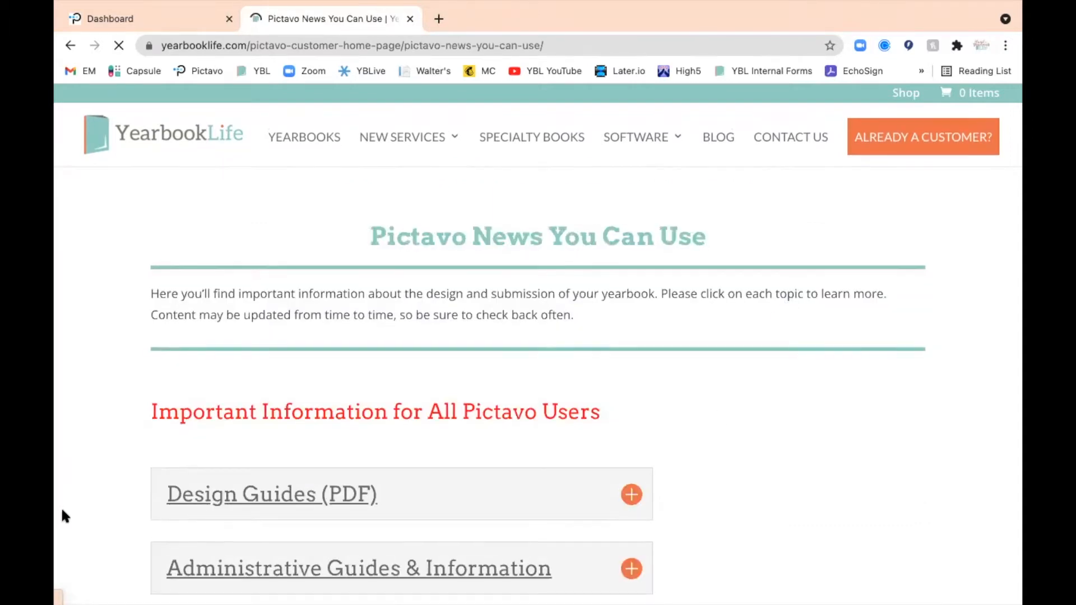
Expand the Design Guides (PDF) topic and look through its documents and the topics listed below it
{"action": "scroll", "coordinate": [65, 516], "scroll_direction": "down", "scroll_amount": 3}
{"action": "scroll", "coordinate": [63, 514], "scroll_direction": "down", "scroll_amount": 3}
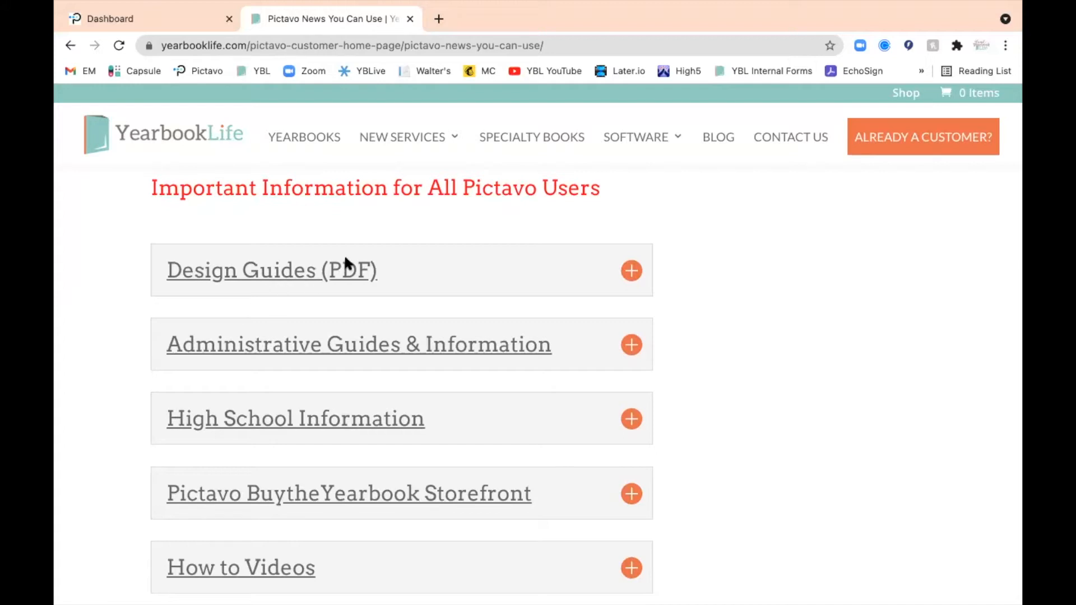
{"action": "left_click", "coordinate": [638, 271]}
{"action": "scroll", "coordinate": [711, 426], "scroll_direction": "down", "scroll_amount": 8}
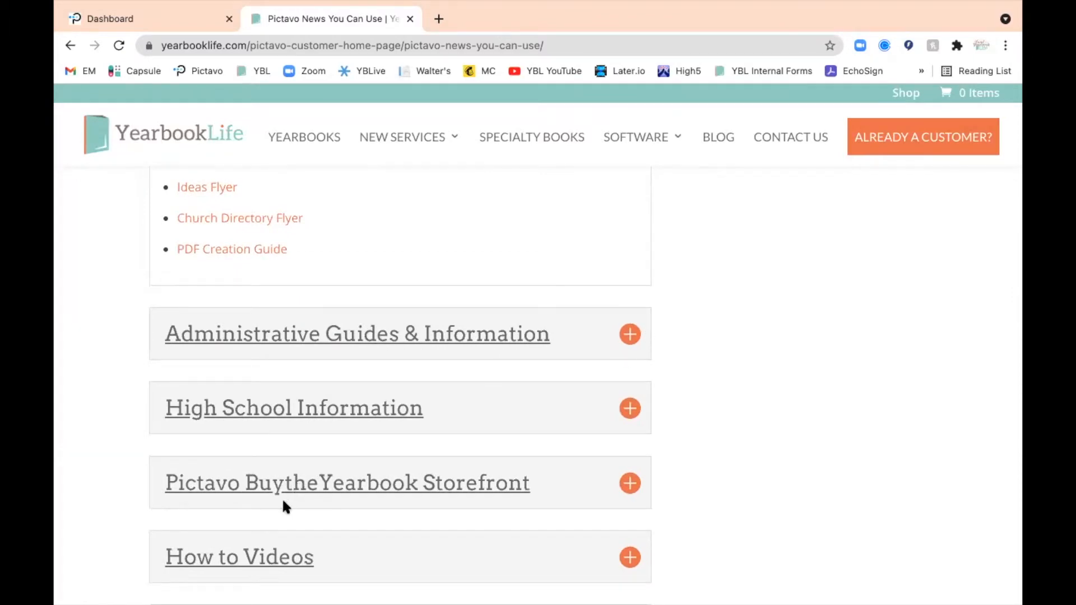
{"action": "scroll", "coordinate": [411, 496], "scroll_direction": "down", "scroll_amount": 6}
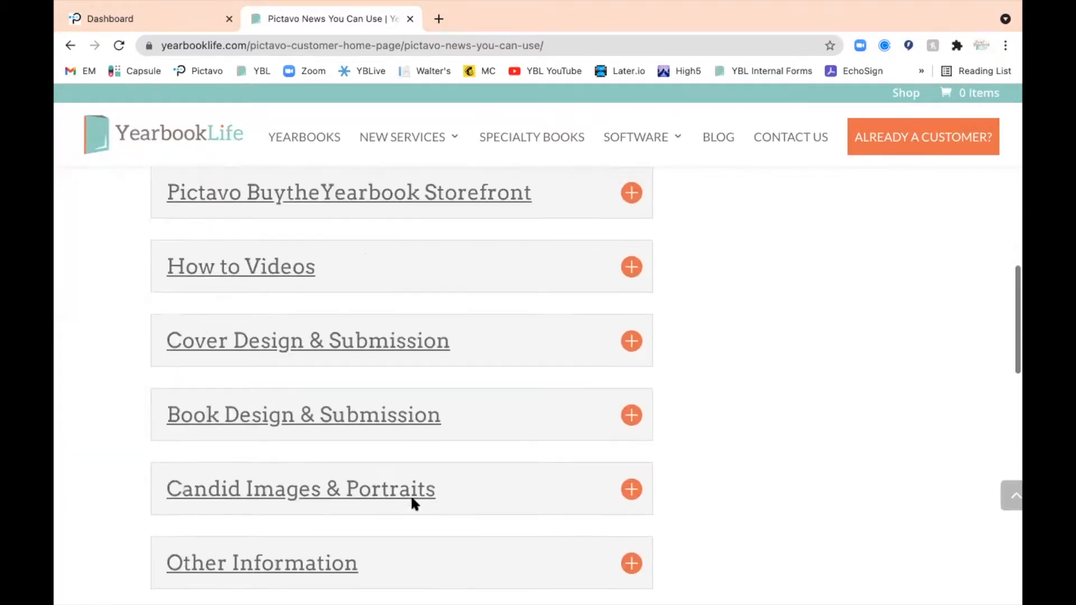
Expand the Pictavo BuytheYearbook Storefront topic and review its flyers for parents and the remaining topics
{"action": "scroll", "coordinate": [476, 462], "scroll_direction": "up", "scroll_amount": 2}
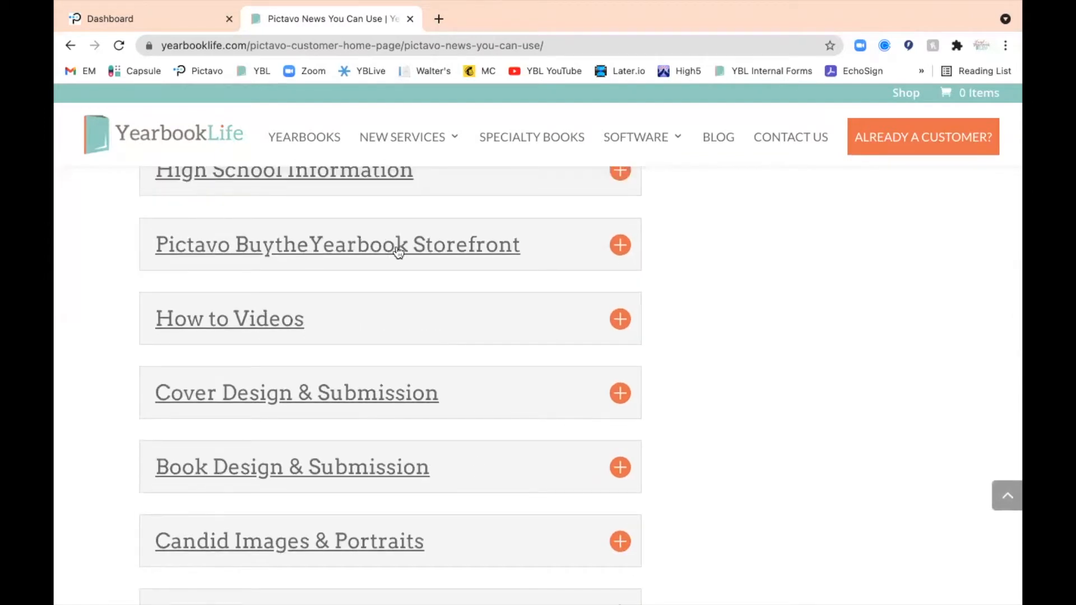
{"action": "left_click", "coordinate": [621, 246]}
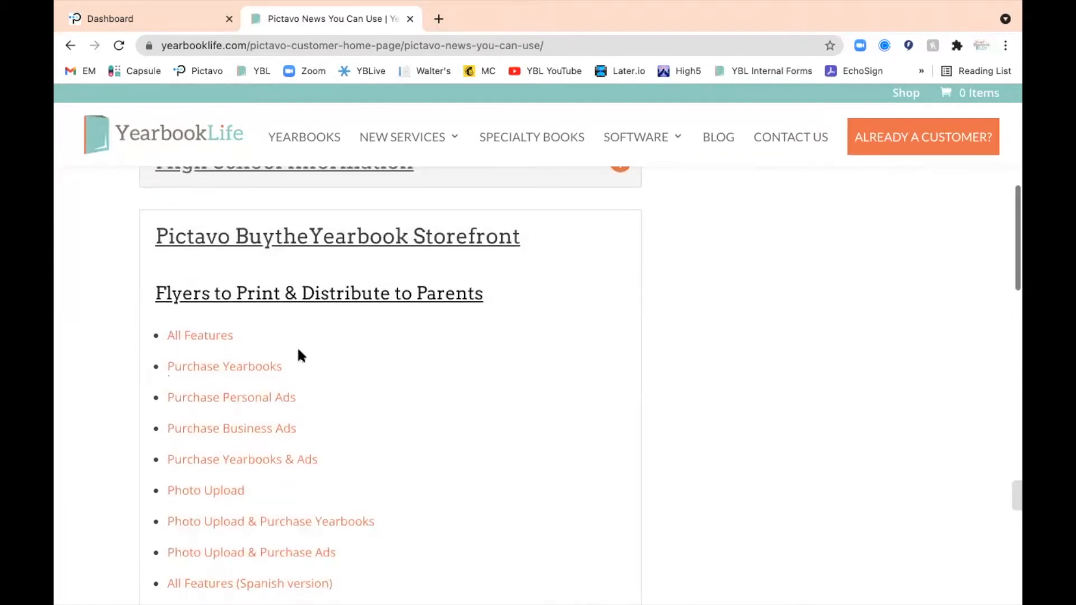
{"action": "scroll", "coordinate": [88, 439], "scroll_direction": "down", "scroll_amount": 2}
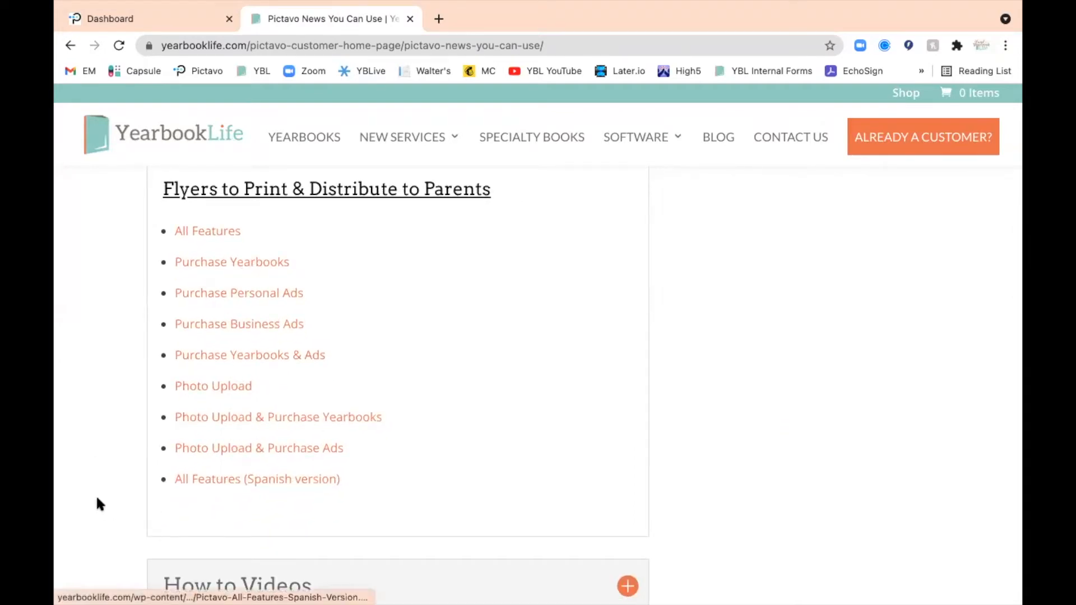
{"action": "scroll", "coordinate": [97, 503], "scroll_direction": "down", "scroll_amount": 7}
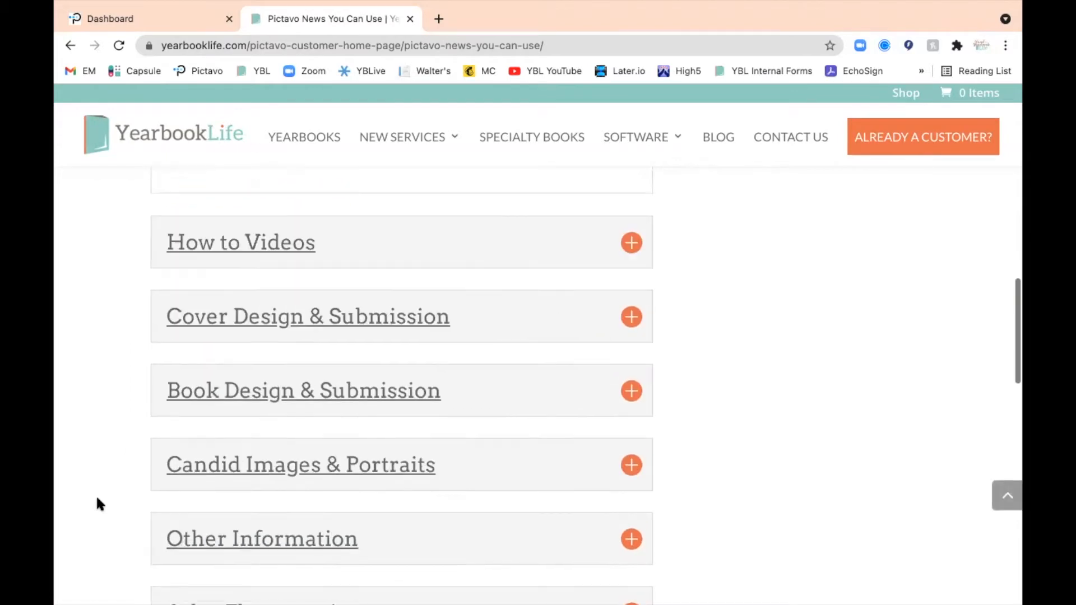
{"action": "scroll", "coordinate": [97, 503], "scroll_direction": "down", "scroll_amount": 2}
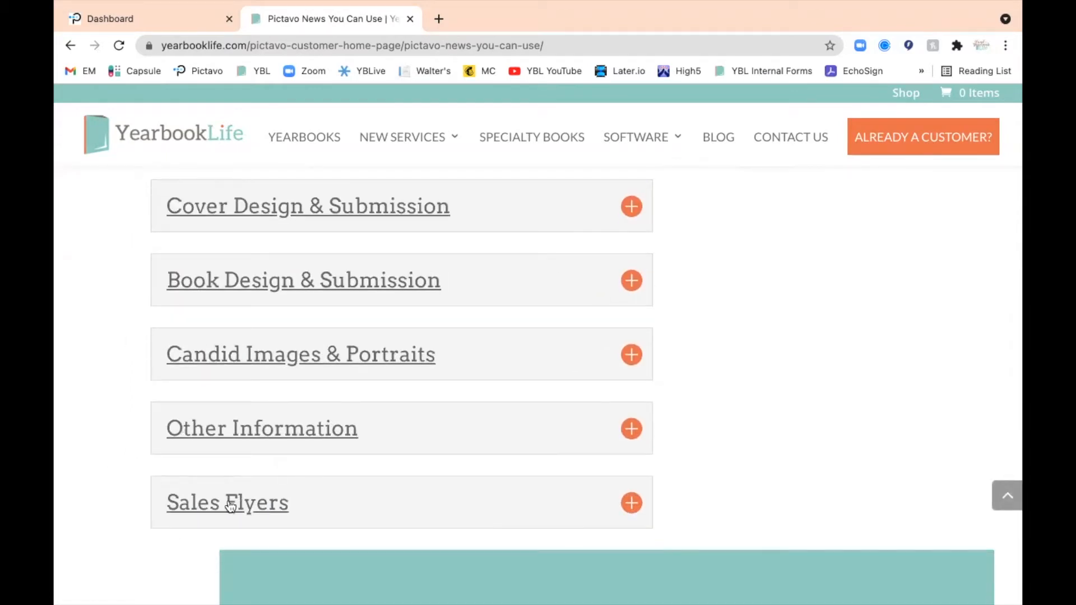
Return to the Pictavo customer home page, then open Marketing Tools and look through the available sales resources
{"action": "left_click", "coordinate": [71, 47]}
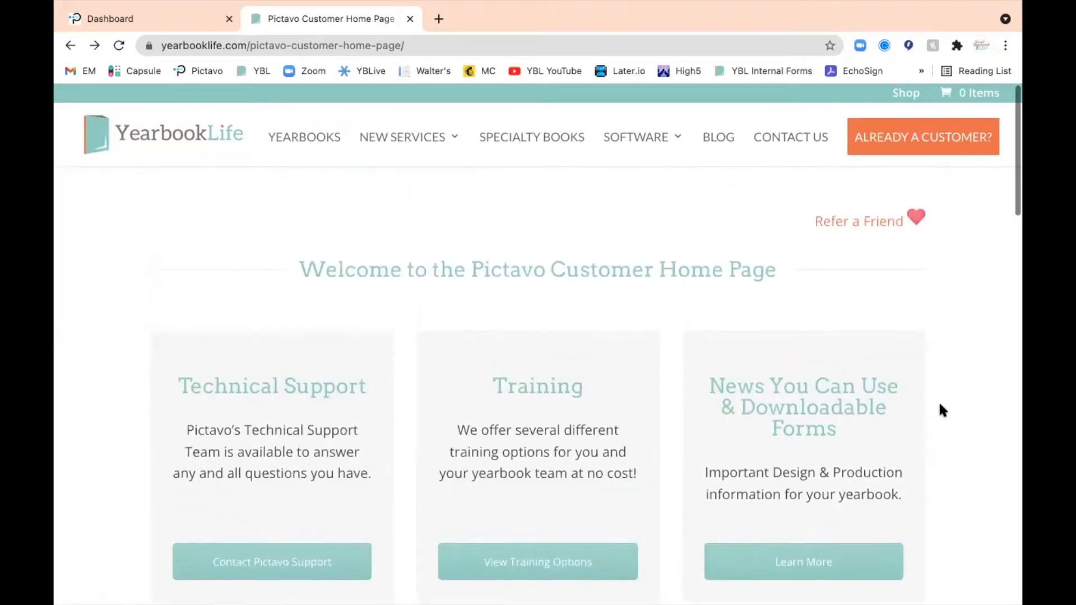
{"action": "scroll", "coordinate": [940, 405], "scroll_direction": "down", "scroll_amount": 3}
{"action": "scroll", "coordinate": [941, 410], "scroll_direction": "down", "scroll_amount": 4}
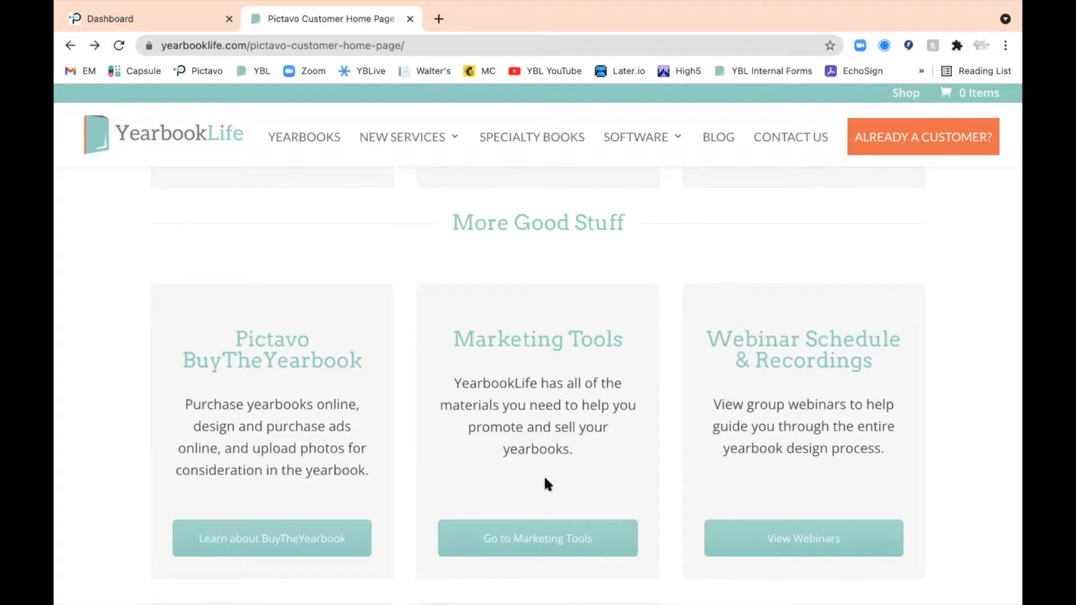
{"action": "left_click", "coordinate": [535, 542]}
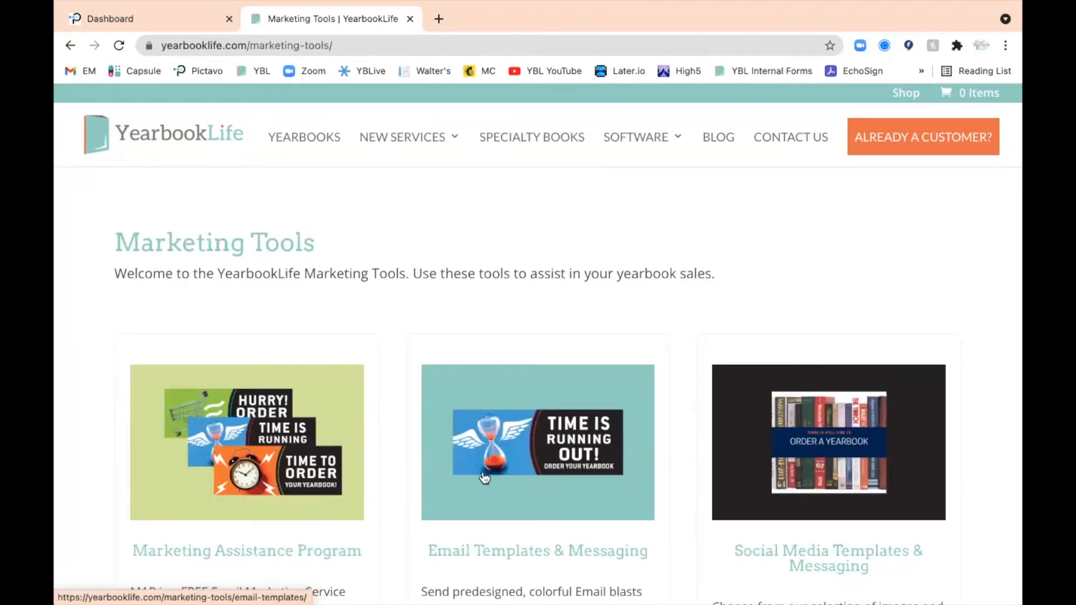
{"action": "scroll", "coordinate": [91, 507], "scroll_direction": "down", "scroll_amount": 1}
{"action": "scroll", "coordinate": [91, 504], "scroll_direction": "down", "scroll_amount": 3}
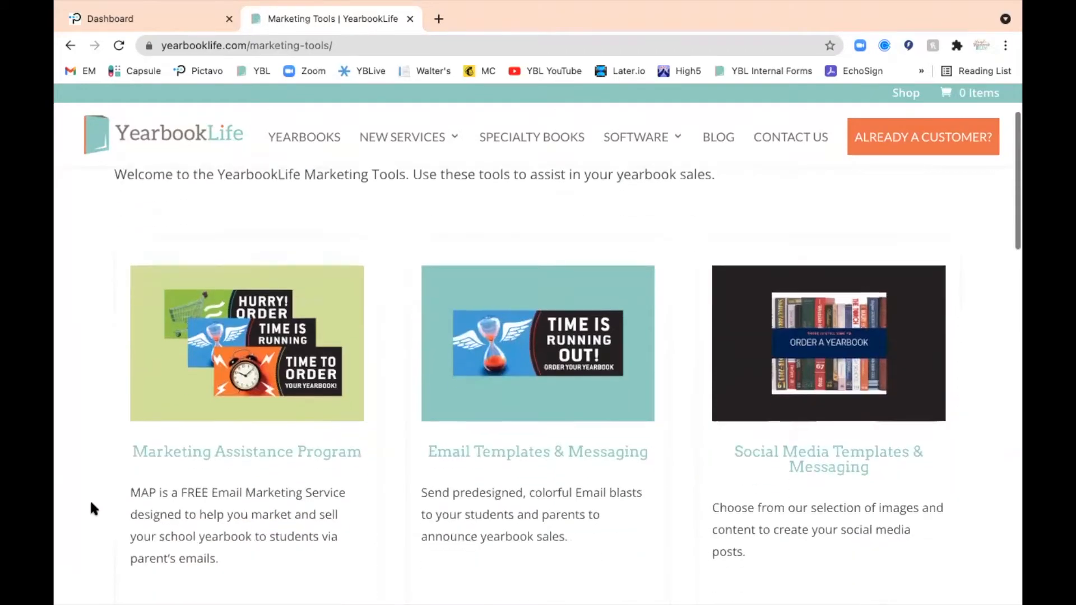
{"action": "scroll", "coordinate": [92, 504], "scroll_direction": "down", "scroll_amount": 1}
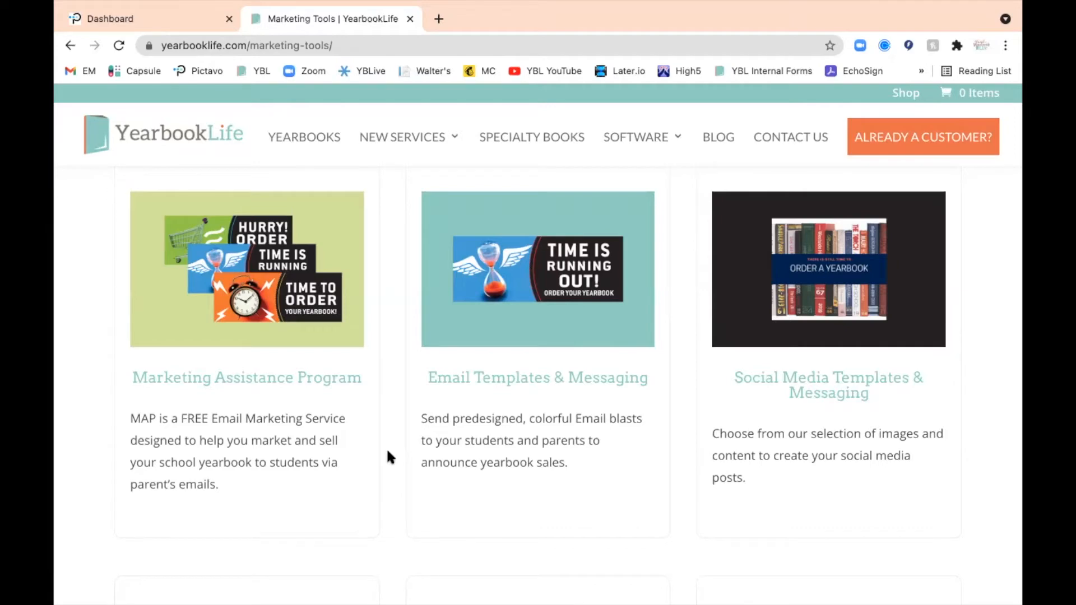
{"action": "scroll", "coordinate": [386, 449], "scroll_direction": "down", "scroll_amount": 3}
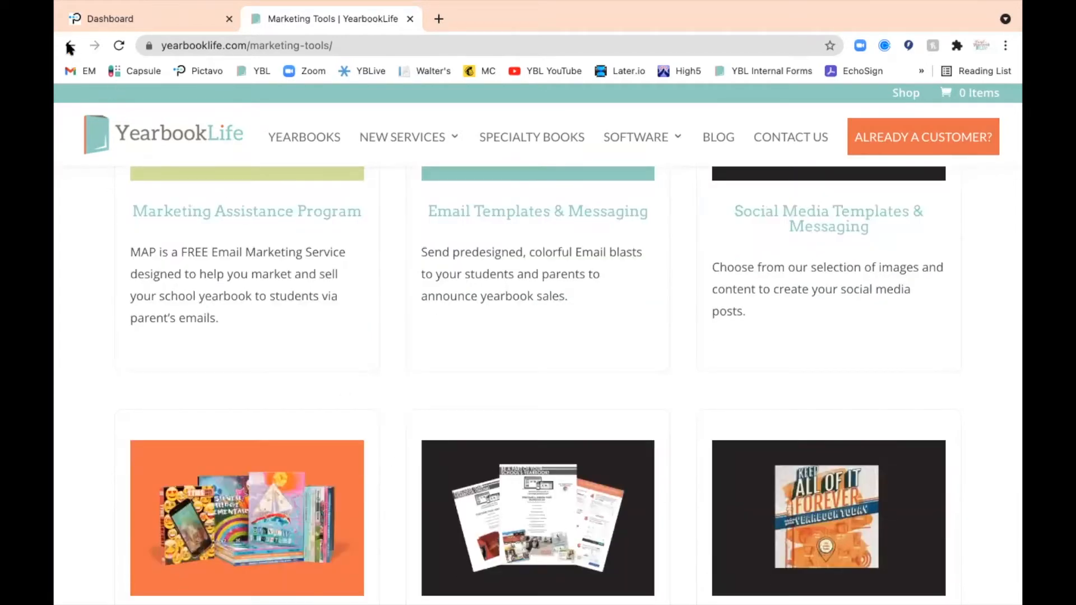
Go back to the Pictavo customer home page, open the webinar schedule and recordings, and review the listed sessions
{"action": "left_click", "coordinate": [67, 48]}
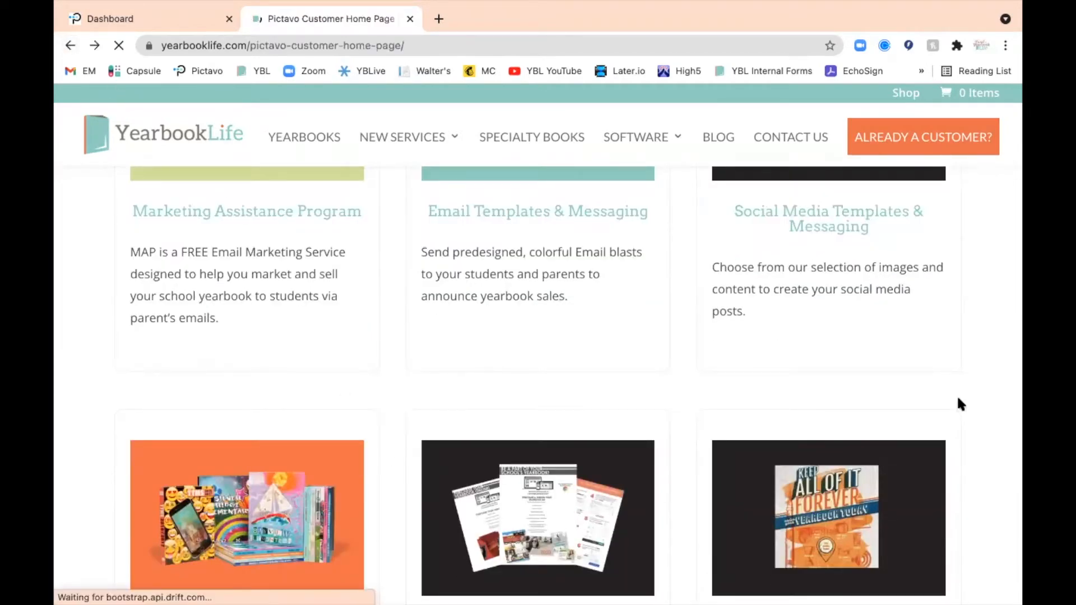
{"action": "scroll", "coordinate": [980, 474], "scroll_direction": "down", "scroll_amount": 4}
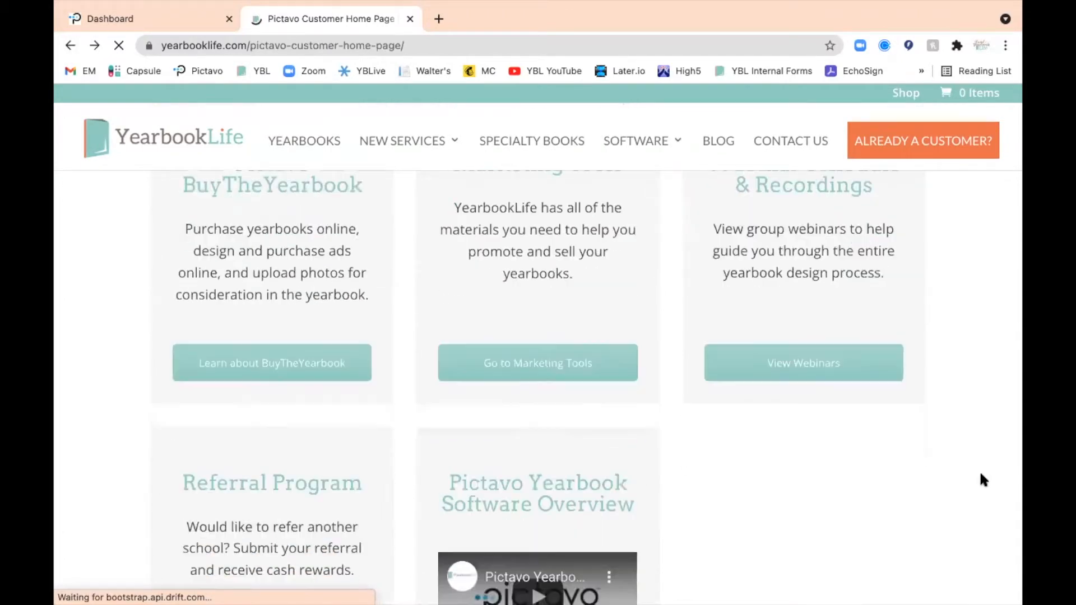
{"action": "scroll", "coordinate": [981, 475], "scroll_direction": "up", "scroll_amount": 1}
{"action": "scroll", "coordinate": [951, 447], "scroll_direction": "up", "scroll_amount": 3}
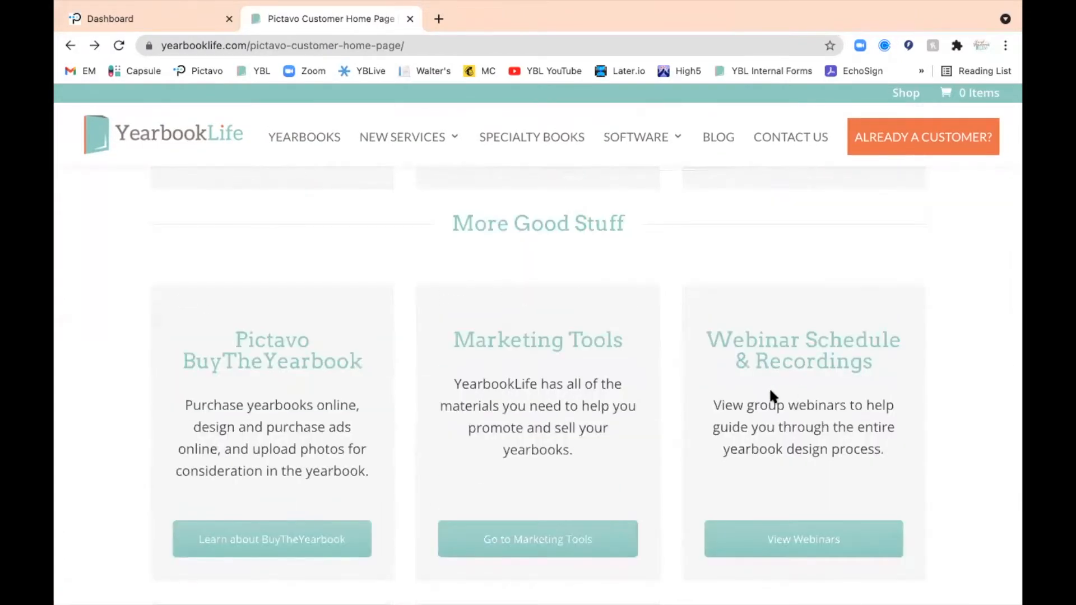
{"action": "left_click", "coordinate": [783, 541]}
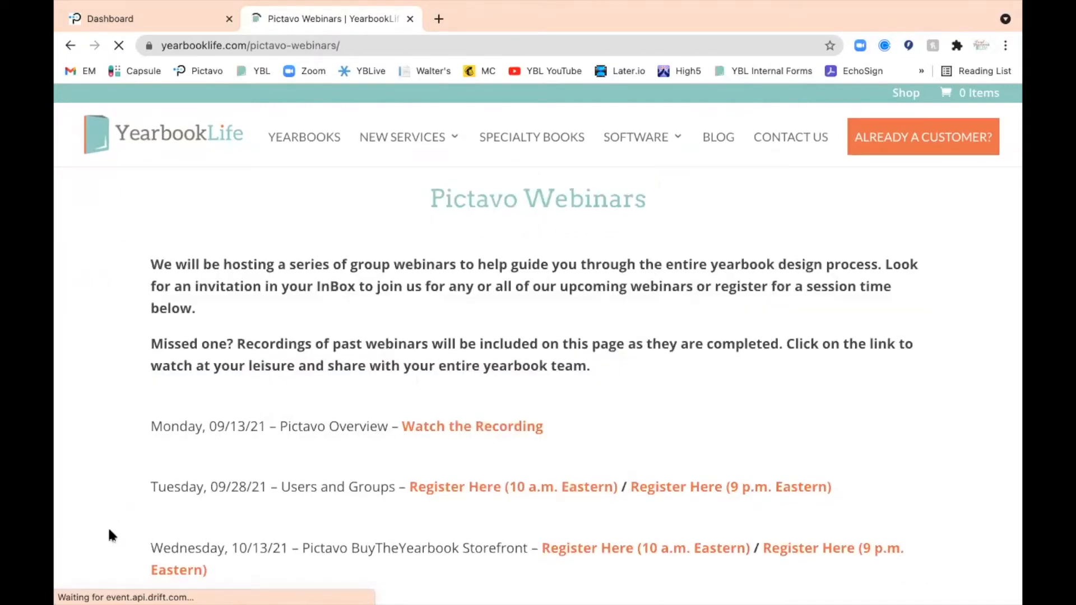
{"action": "scroll", "coordinate": [112, 538], "scroll_direction": "down", "scroll_amount": 1}
{"action": "scroll", "coordinate": [112, 540], "scroll_direction": "down", "scroll_amount": 3}
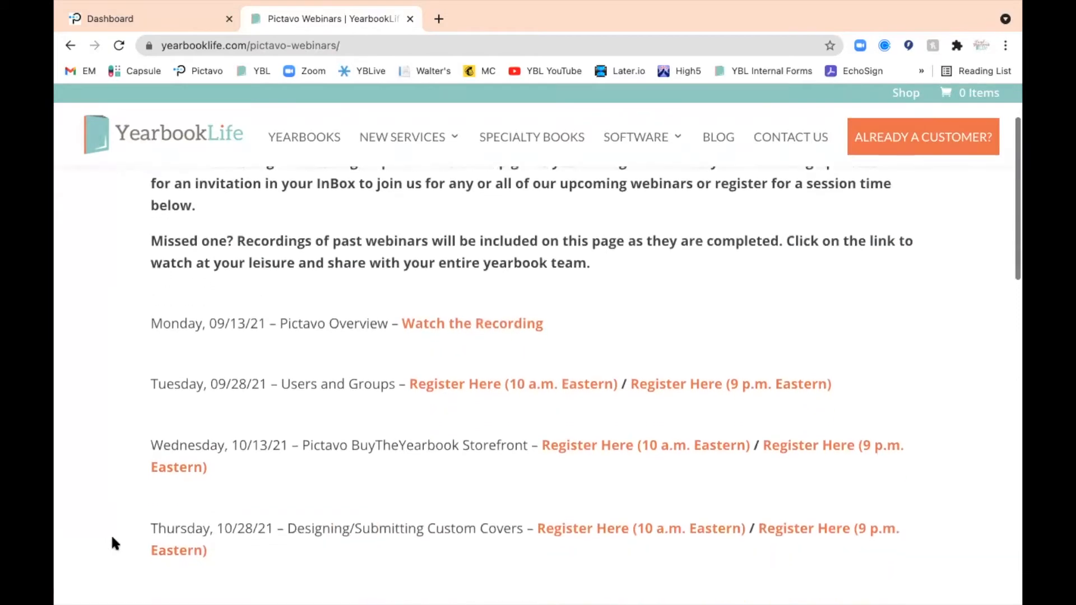
{"action": "scroll", "coordinate": [112, 538], "scroll_direction": "down", "scroll_amount": 1}
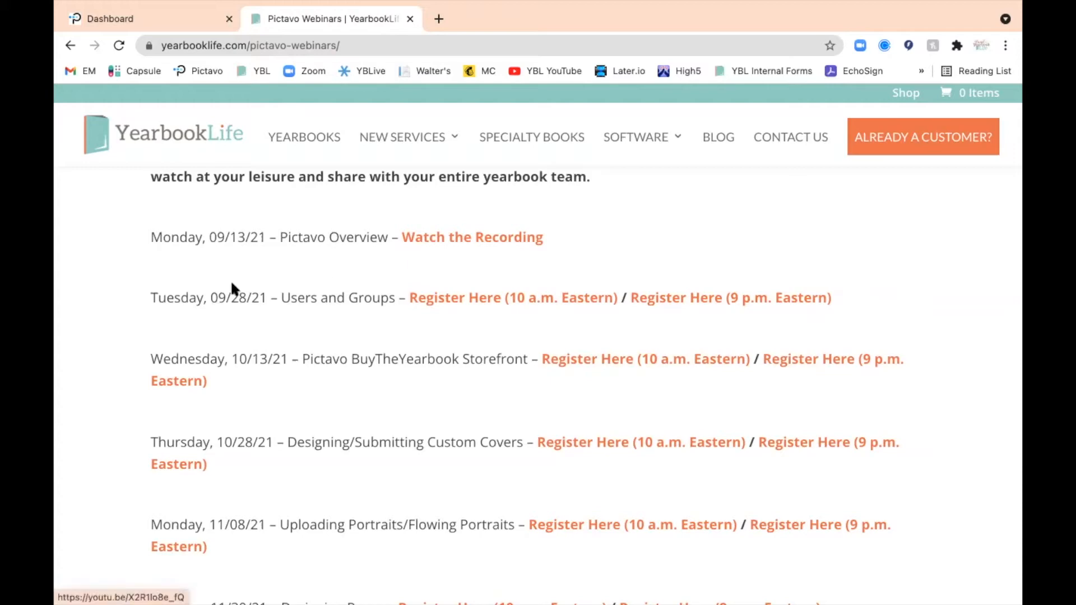
{"action": "scroll", "coordinate": [459, 516], "scroll_direction": "down", "scroll_amount": 6}
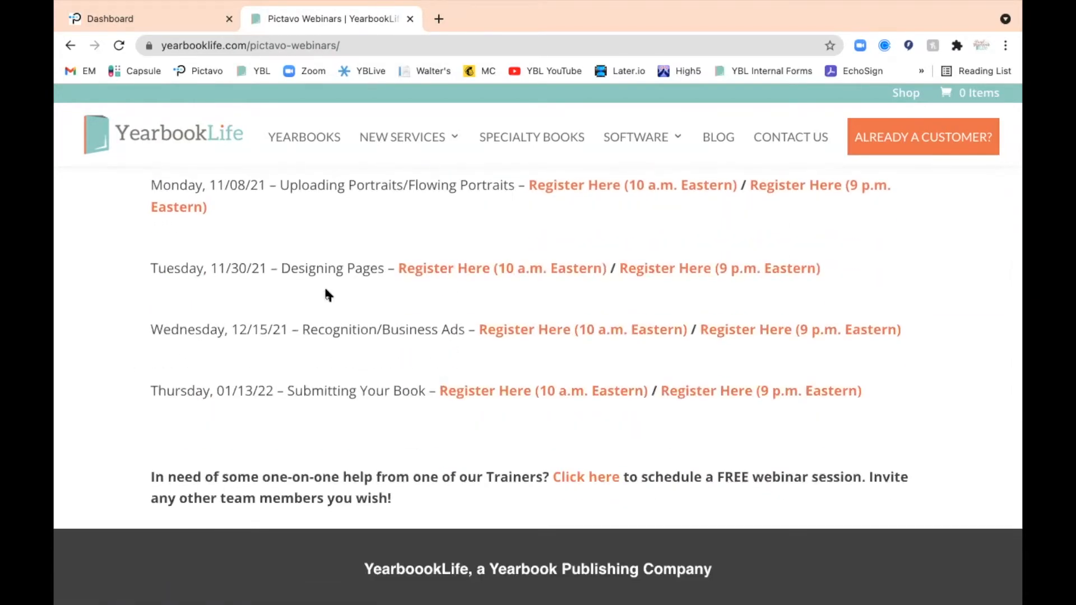
Switch to the Pictavo dashboard and open the Users page of the Adviser Center
{"action": "left_click", "coordinate": [129, 17]}
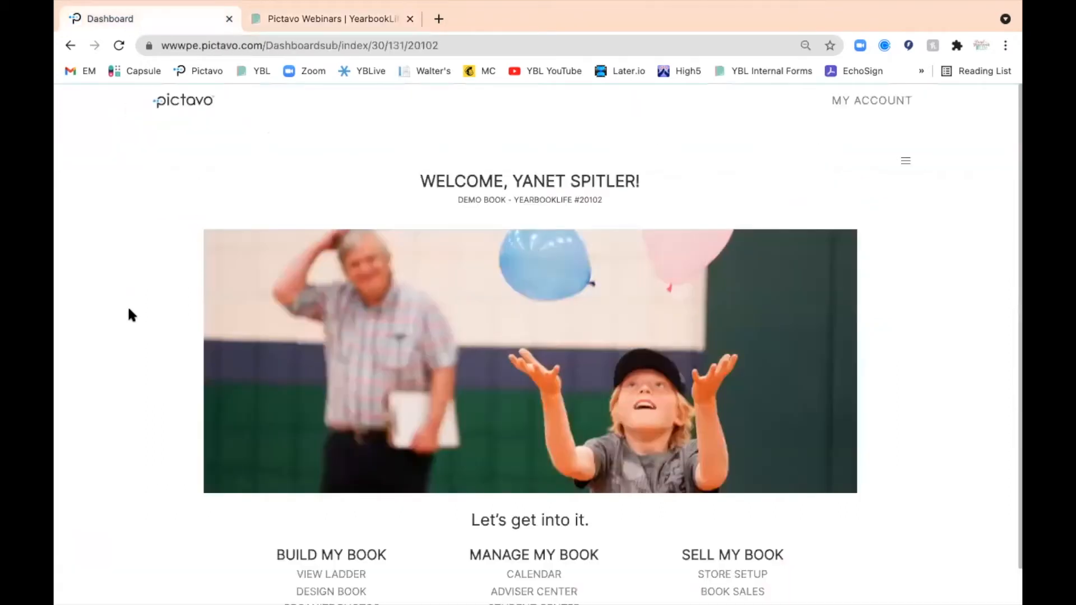
{"action": "scroll", "coordinate": [129, 310], "scroll_direction": "down", "scroll_amount": 1}
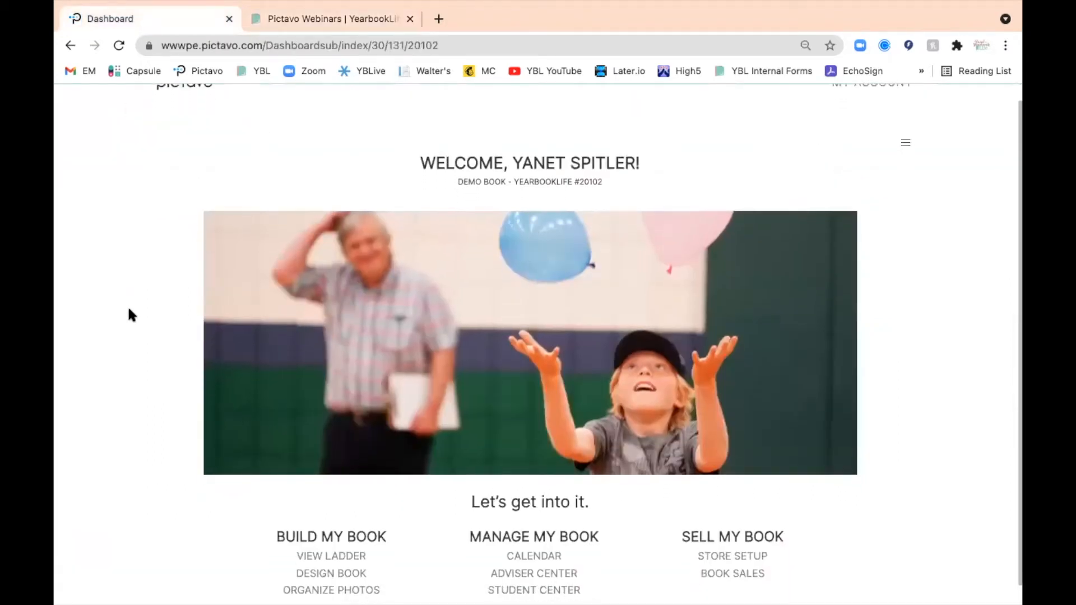
{"action": "scroll", "coordinate": [129, 310], "scroll_direction": "down", "scroll_amount": 1}
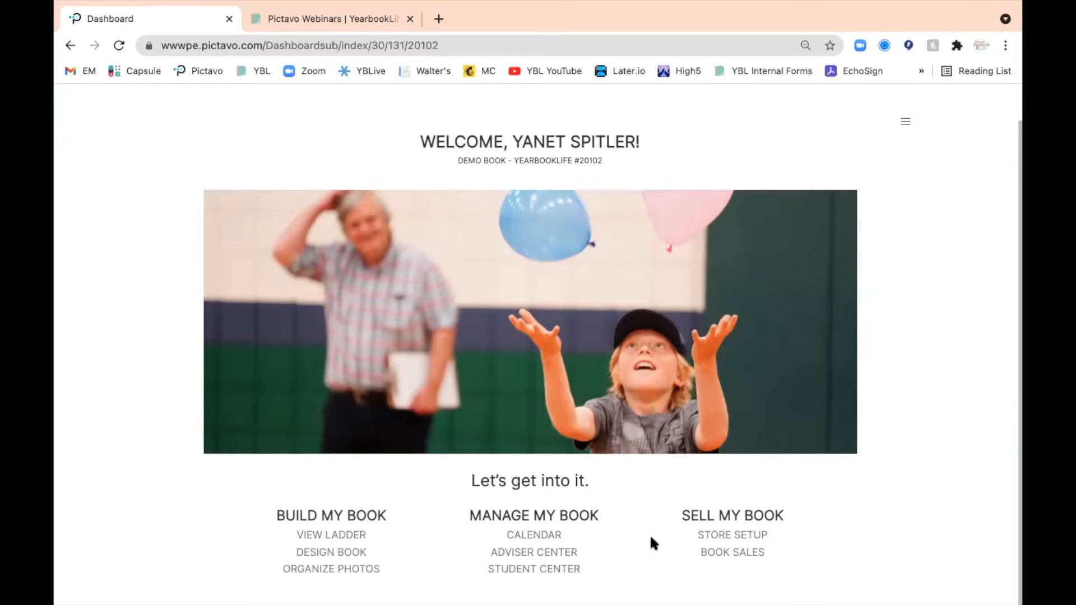
{"action": "left_click", "coordinate": [510, 556]}
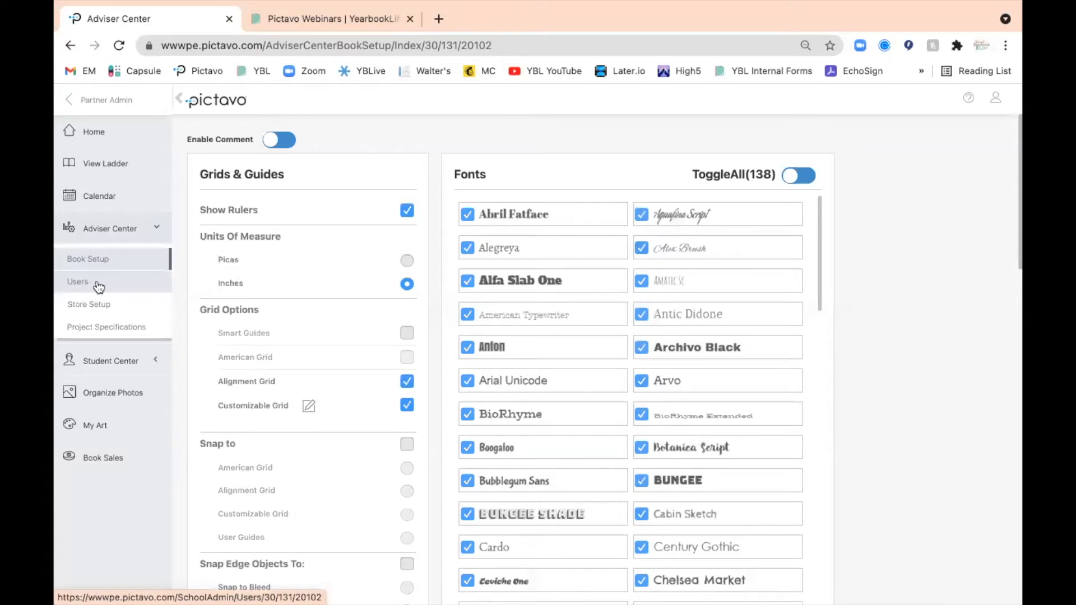
{"action": "left_click", "coordinate": [88, 289]}
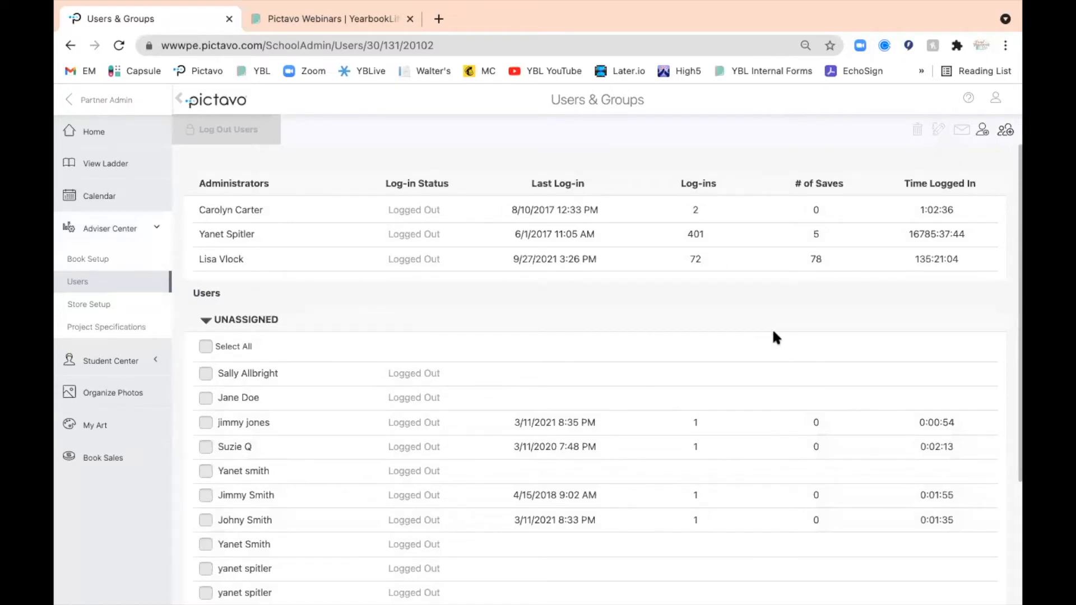
Start adding a new user and fill in the user's e-mail address, first name and last name
{"action": "left_click", "coordinate": [983, 134]}
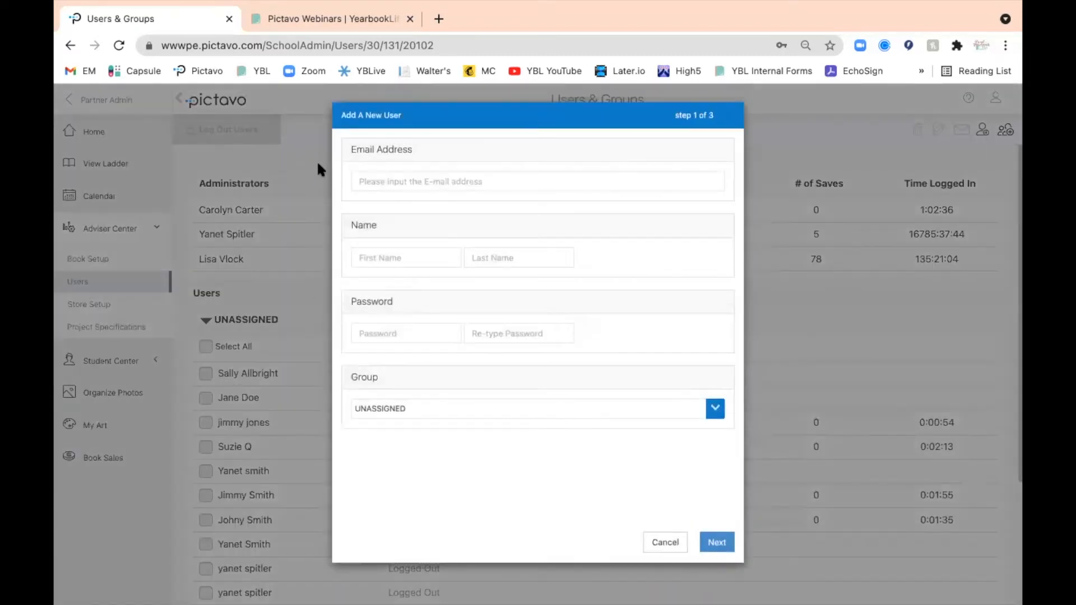
{"action": "left_click", "coordinate": [377, 179]}
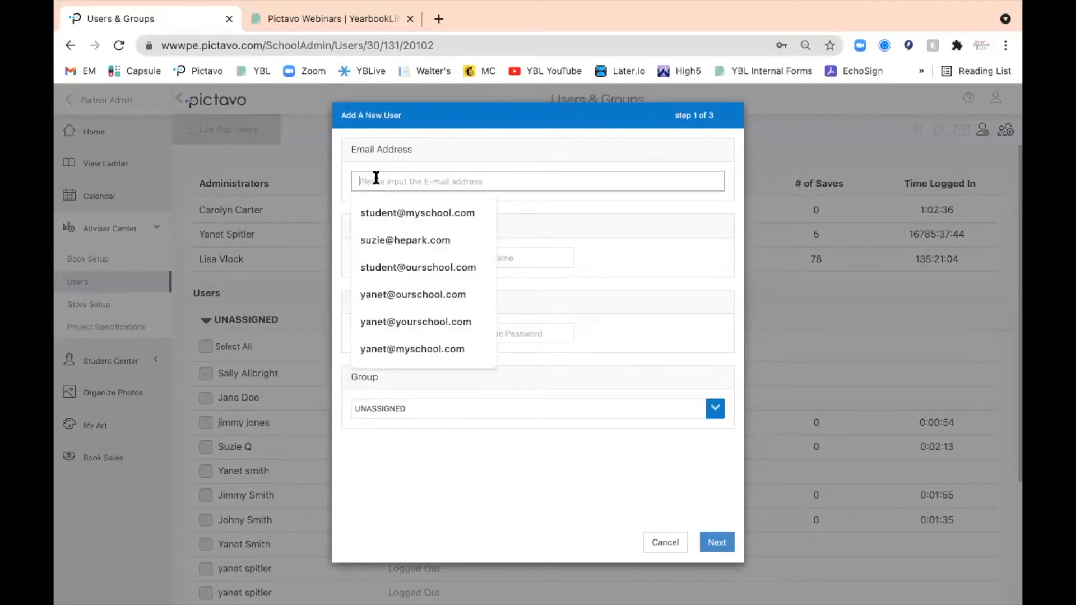
{"action": "left_click", "coordinate": [386, 210]}
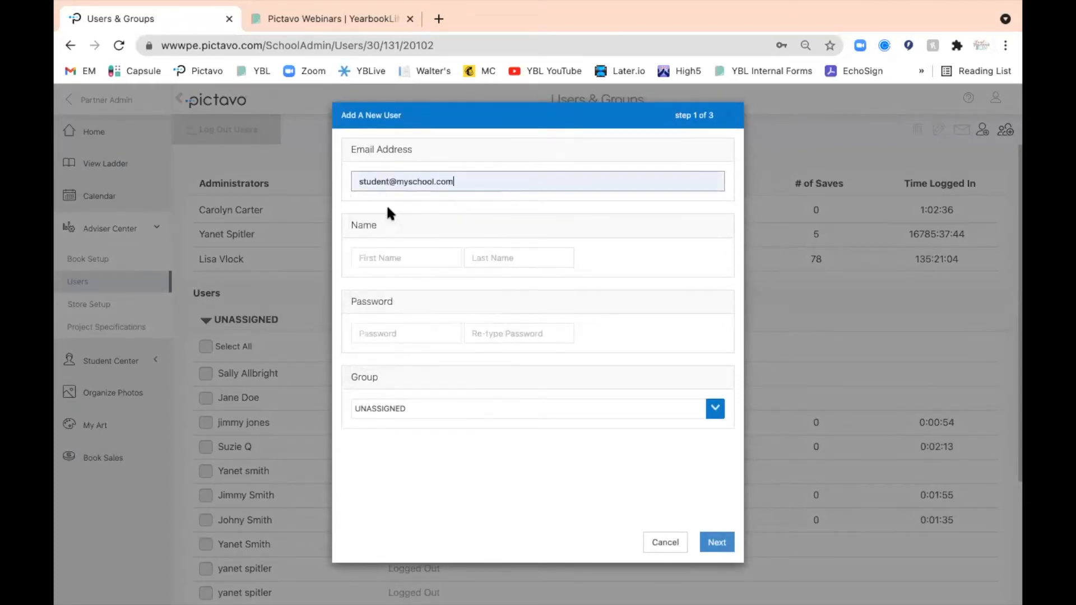
{"action": "left_click", "coordinate": [374, 257]}
{"action": "left_click", "coordinate": [389, 291]}
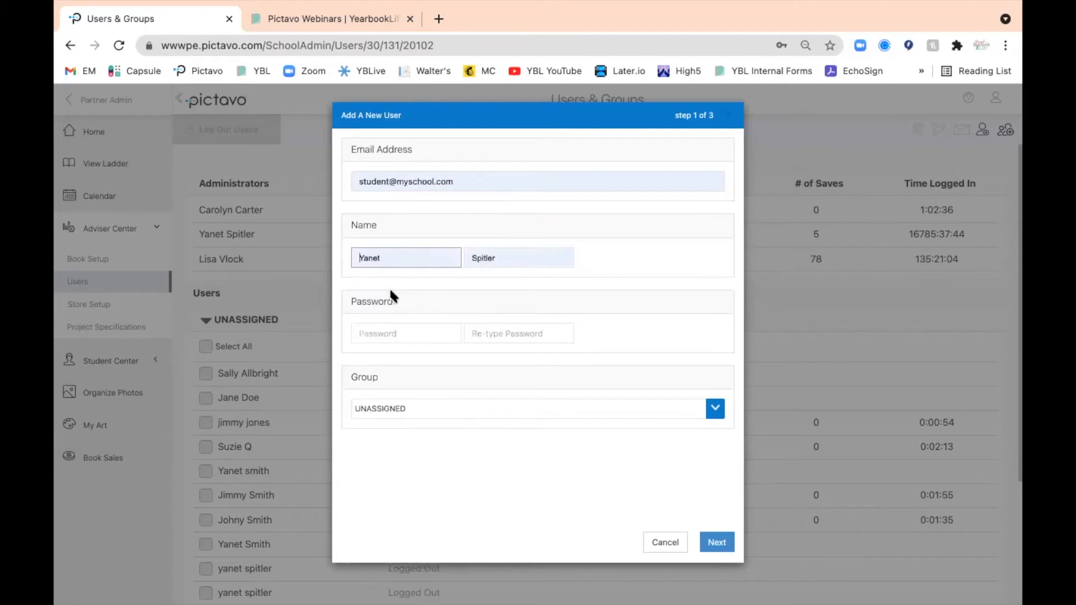
Enter and re-enter the new user's password, keep the group unassigned, and continue to the permissions
{"action": "left_click", "coordinate": [373, 335]}
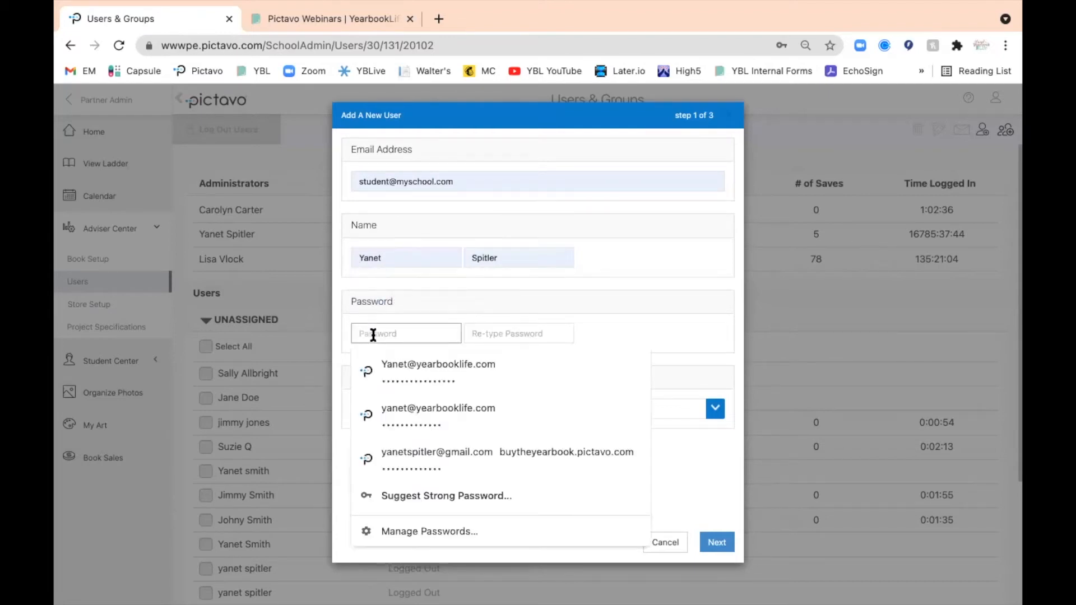
{"action": "type", "text": "12345"}
{"action": "type", "text": "•••••"}
{"action": "left_click", "coordinate": [509, 331]}
{"action": "type", "text": "1234567"}
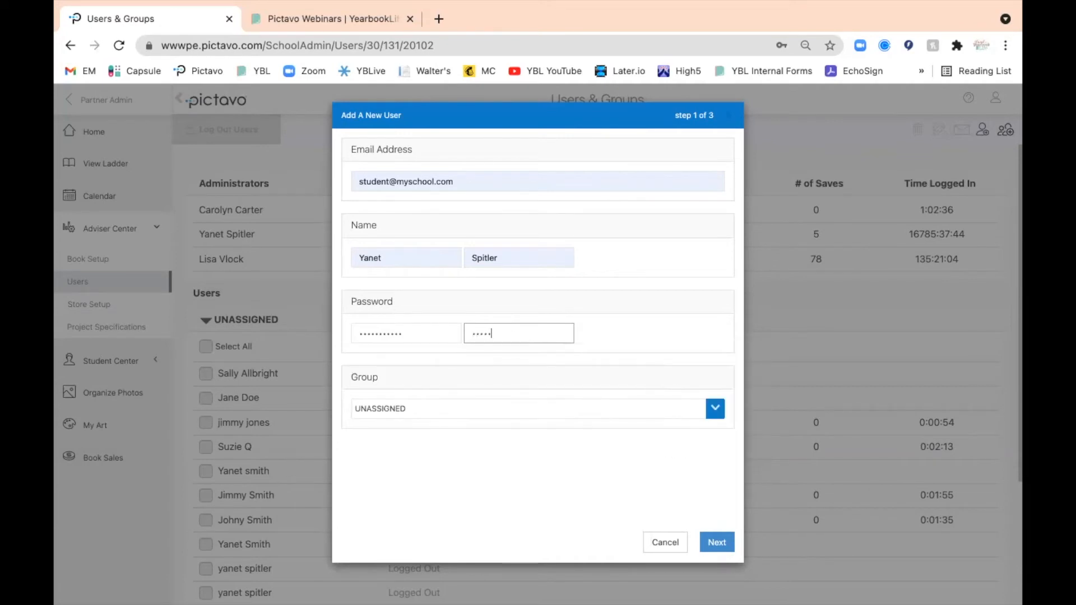
{"action": "type", "text": "8901"}
{"action": "left_click", "coordinate": [717, 543]}
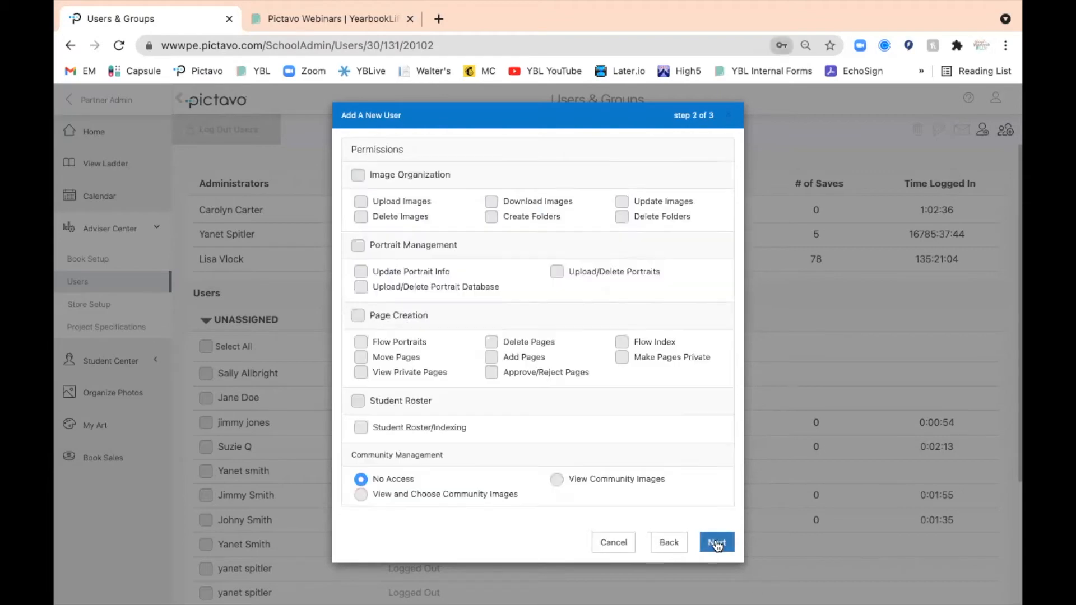
Grant the new user all Image Organization permissions except Download Images, Create Folders and Update Images
{"action": "left_click", "coordinate": [748, 258]}
{"action": "left_click", "coordinate": [358, 176]}
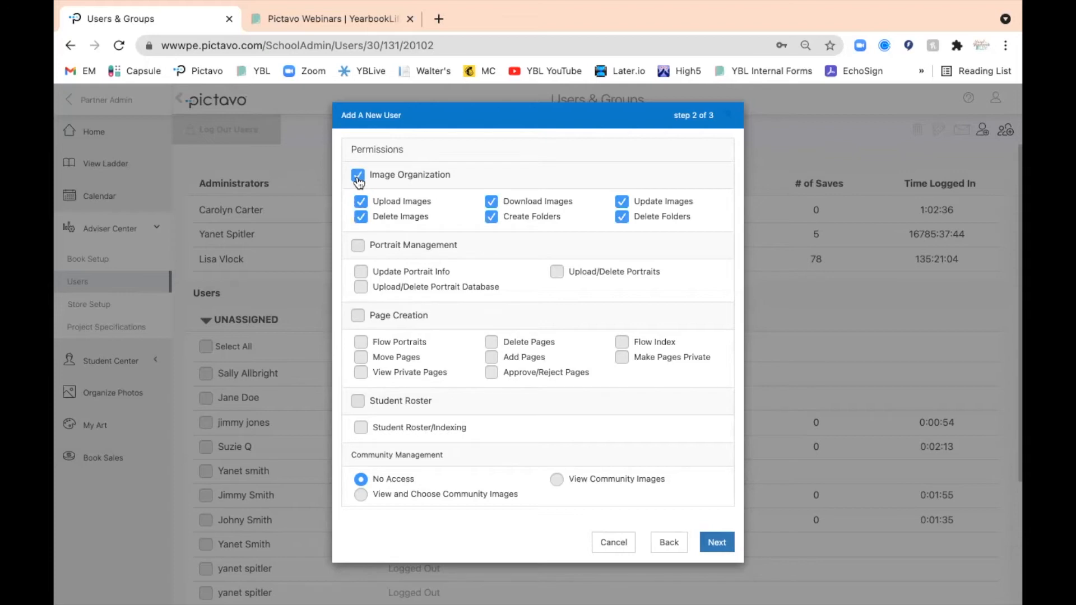
{"action": "left_click", "coordinate": [492, 202]}
{"action": "left_click", "coordinate": [492, 218]}
{"action": "left_click", "coordinate": [625, 203]}
Grant the new user Upload/Delete Portrait Database and Upload/Delete Portraits, and continue to the page access settings
{"action": "left_click", "coordinate": [361, 289]}
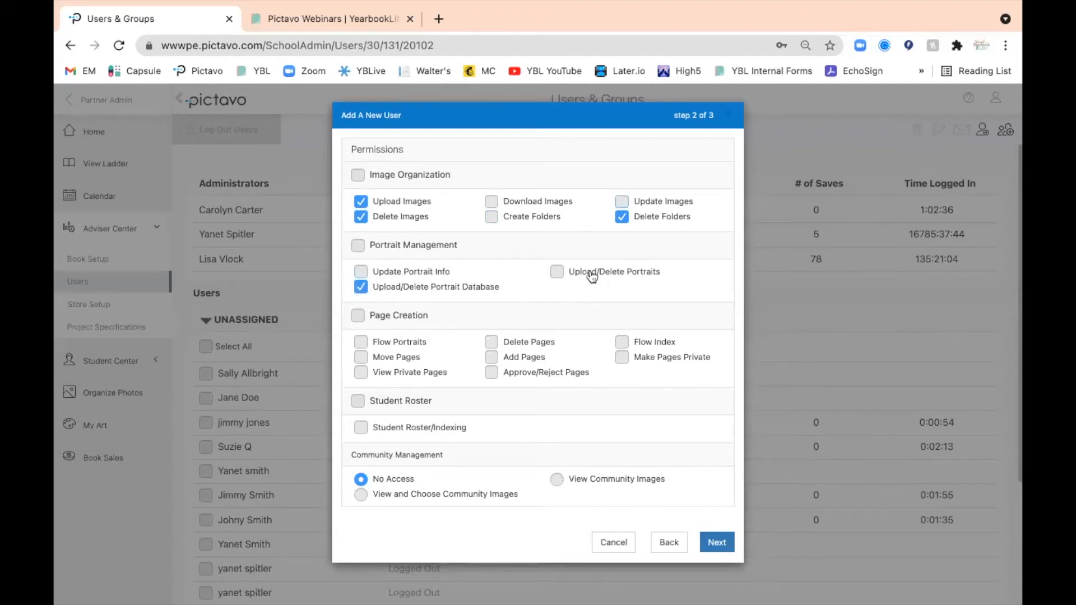
{"action": "left_click", "coordinate": [556, 272]}
{"action": "left_click", "coordinate": [719, 544]}
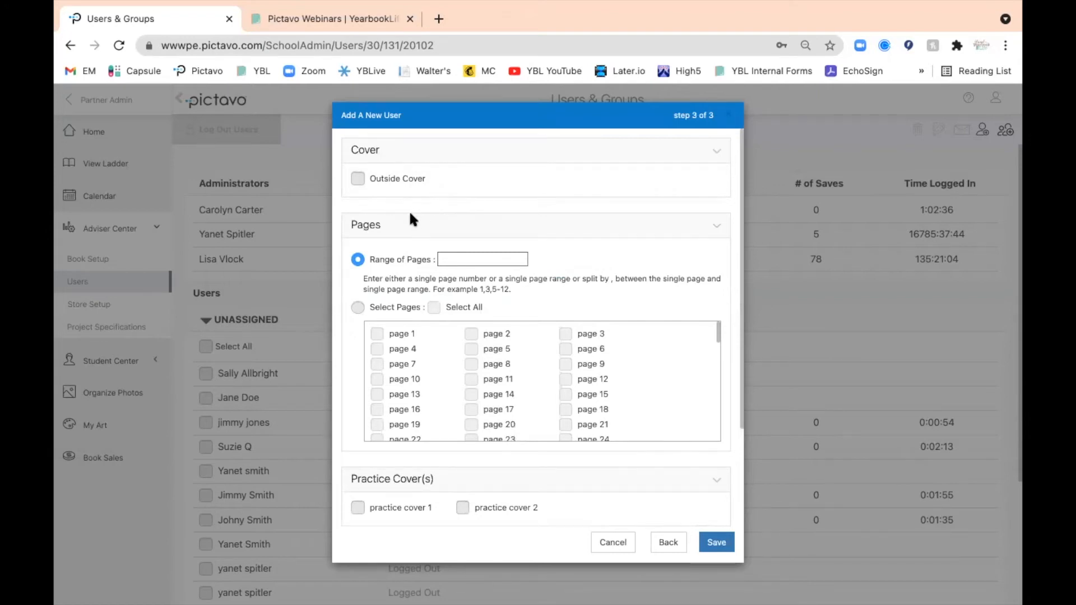
Give the new user access to the outside cover and to the page range 1-20
{"action": "left_click", "coordinate": [358, 180]}
{"action": "left_click", "coordinate": [455, 262]}
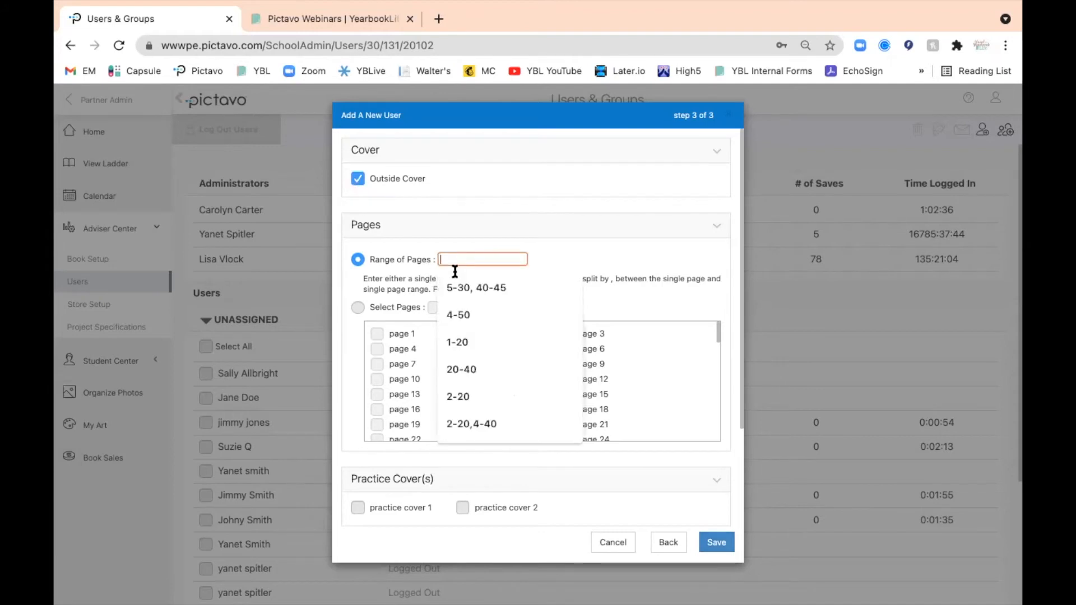
{"action": "type", "text": "1-20"}
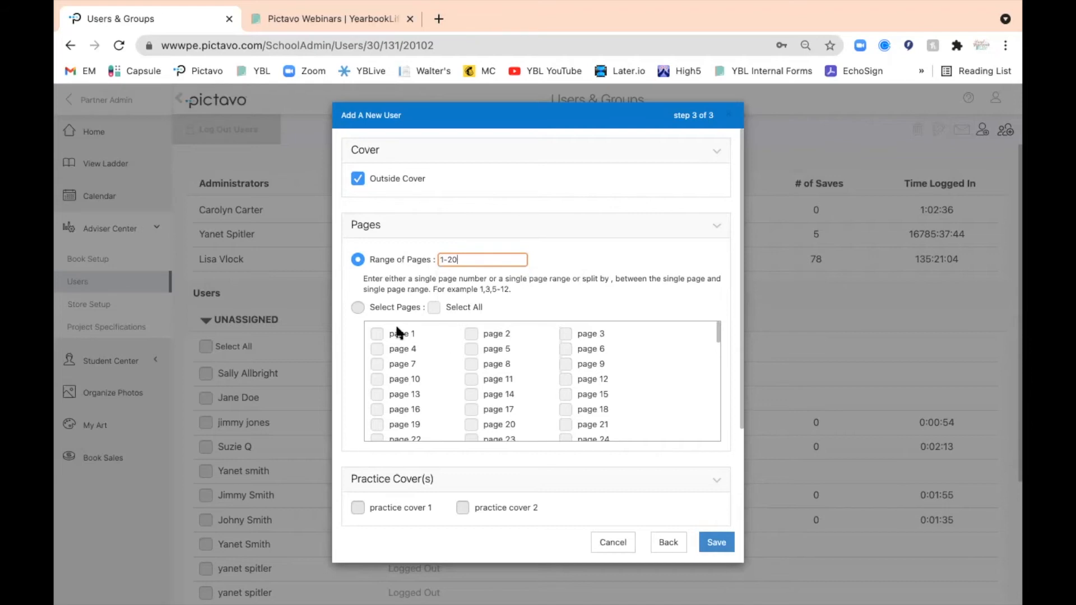
Switch page access to individually selected pages, include all except pages 2, 5 and 8, and cancel adding the user
{"action": "left_click", "coordinate": [357, 307]}
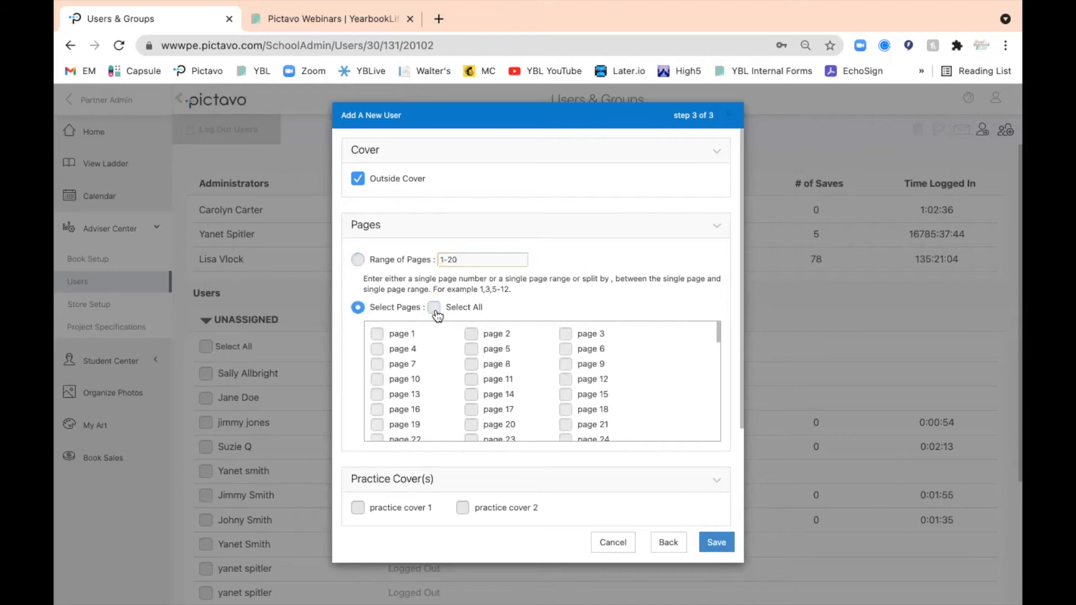
{"action": "left_click", "coordinate": [434, 307]}
{"action": "left_click", "coordinate": [471, 336]}
{"action": "left_click", "coordinate": [471, 350]}
{"action": "left_click", "coordinate": [472, 364]}
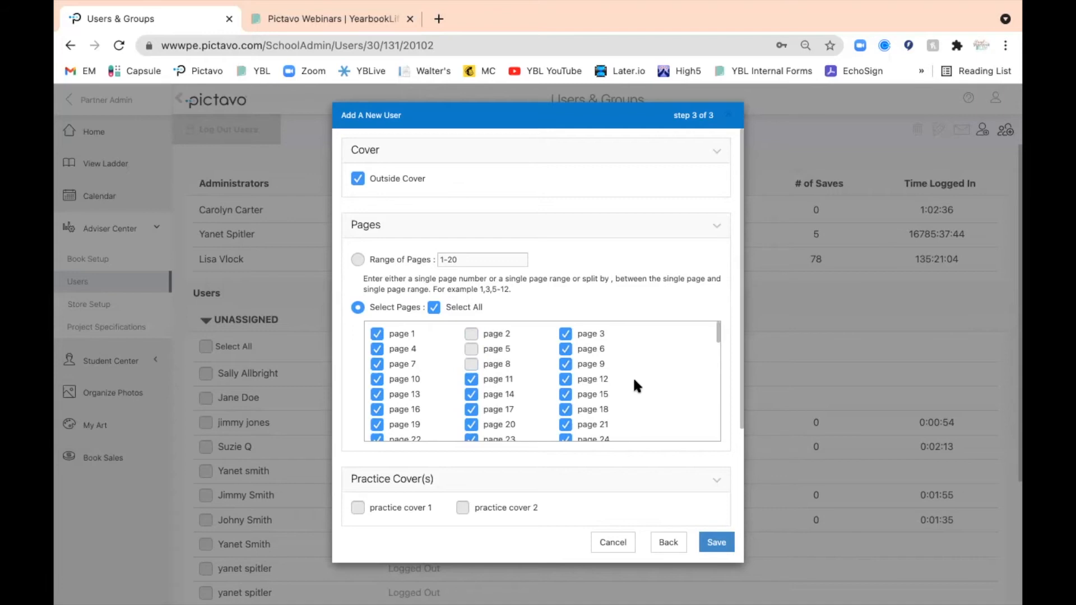
{"action": "scroll", "coordinate": [673, 425], "scroll_direction": "down", "scroll_amount": 5}
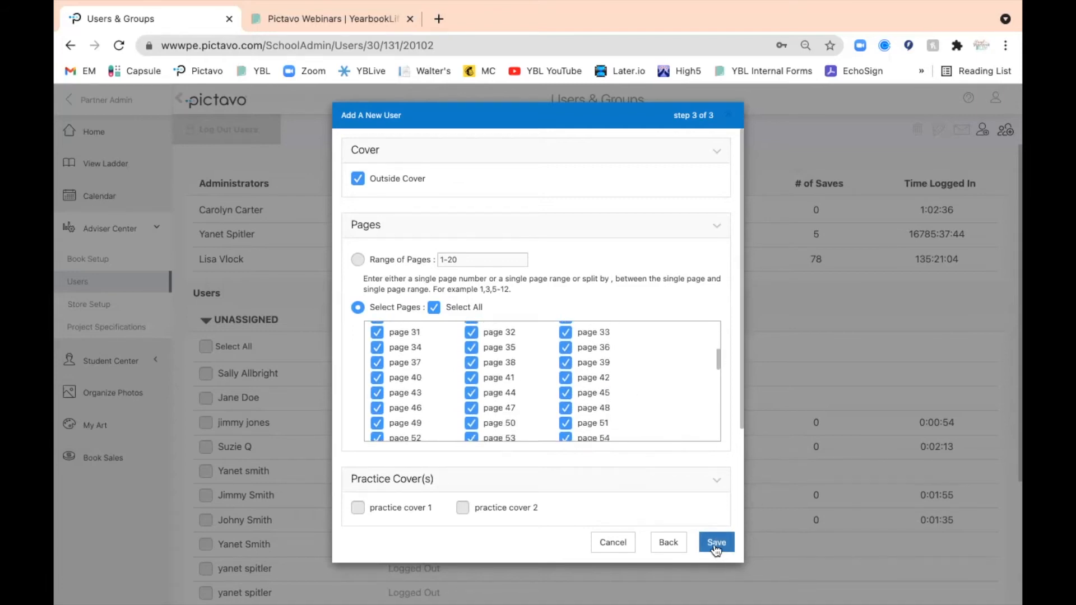
{"action": "left_click", "coordinate": [611, 544]}
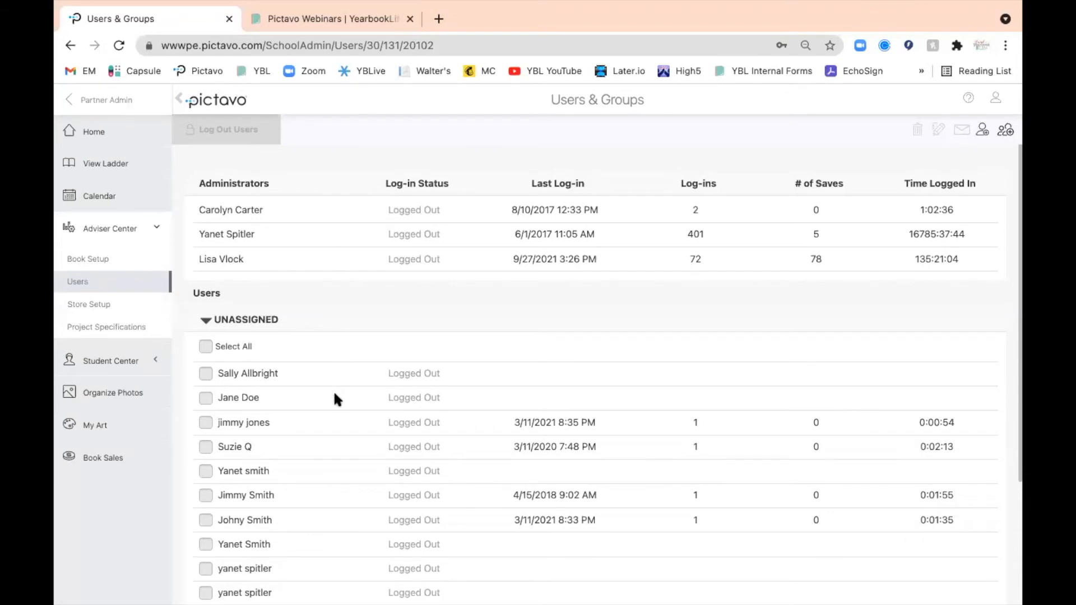
Open the second unassigned user's permissions to view the account details, close them without changes, and deselect the user
{"action": "left_click", "coordinate": [206, 399]}
{"action": "left_click", "coordinate": [940, 133]}
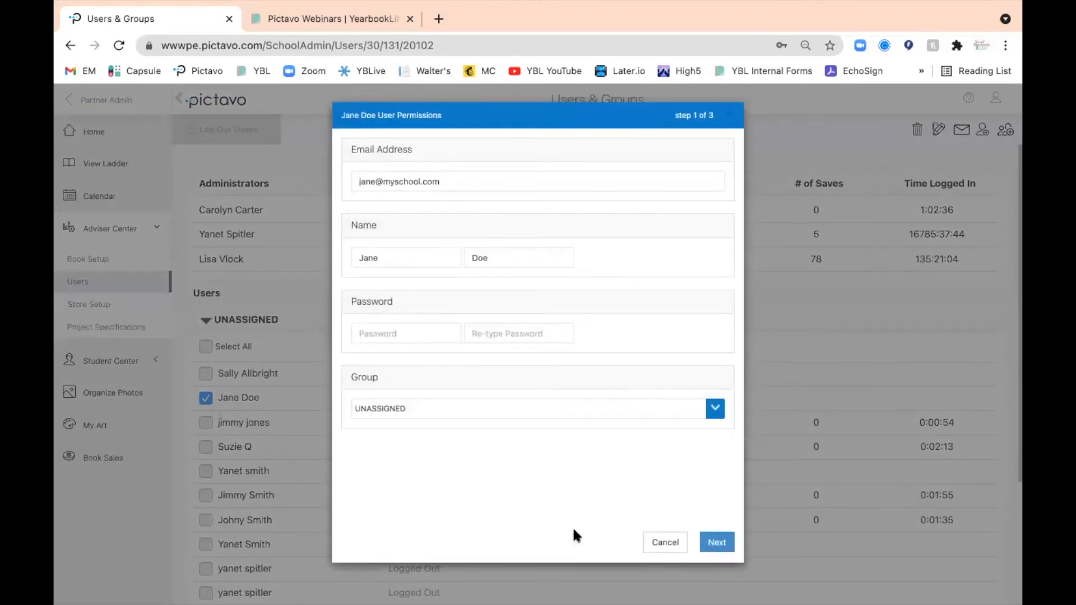
{"action": "left_click", "coordinate": [665, 543]}
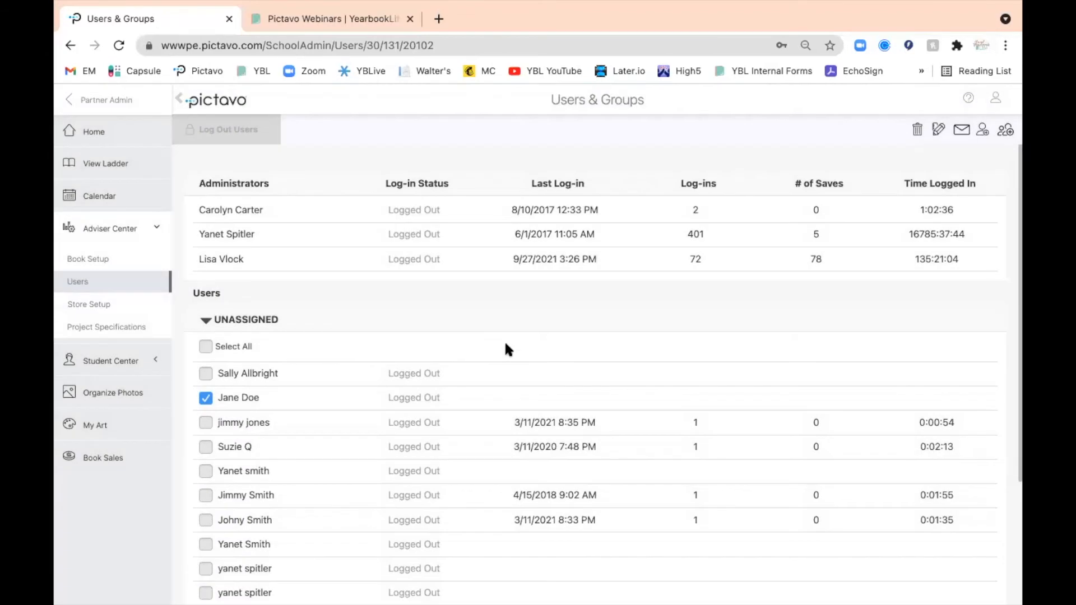
{"action": "left_click", "coordinate": [206, 398]}
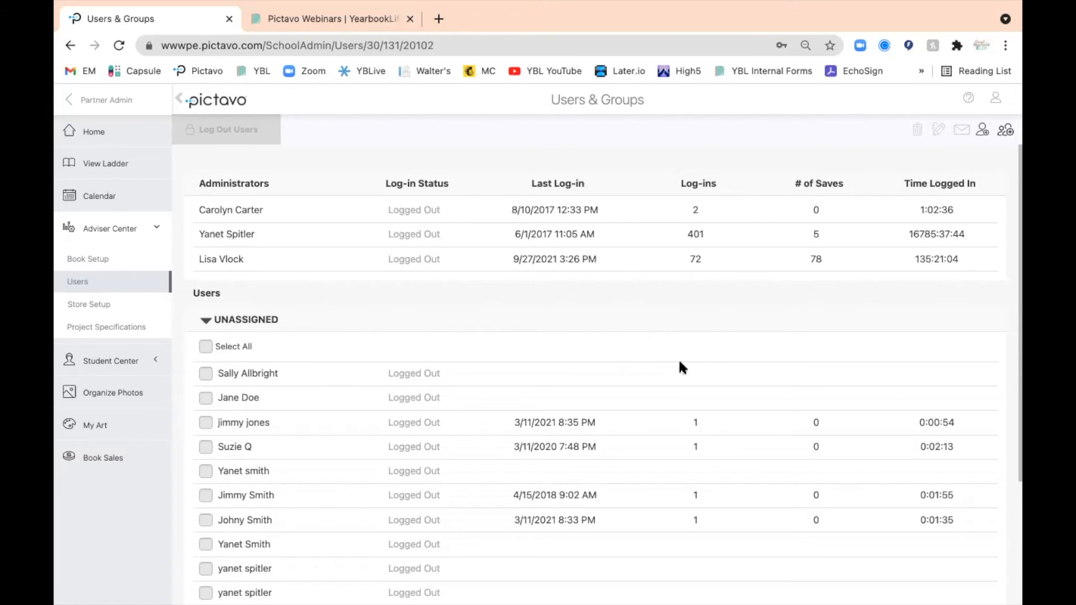
Start a new group named Photos with the Upload Images, Create Folders and Update Images permissions
{"action": "scroll", "coordinate": [680, 363], "scroll_direction": "down", "scroll_amount": 1}
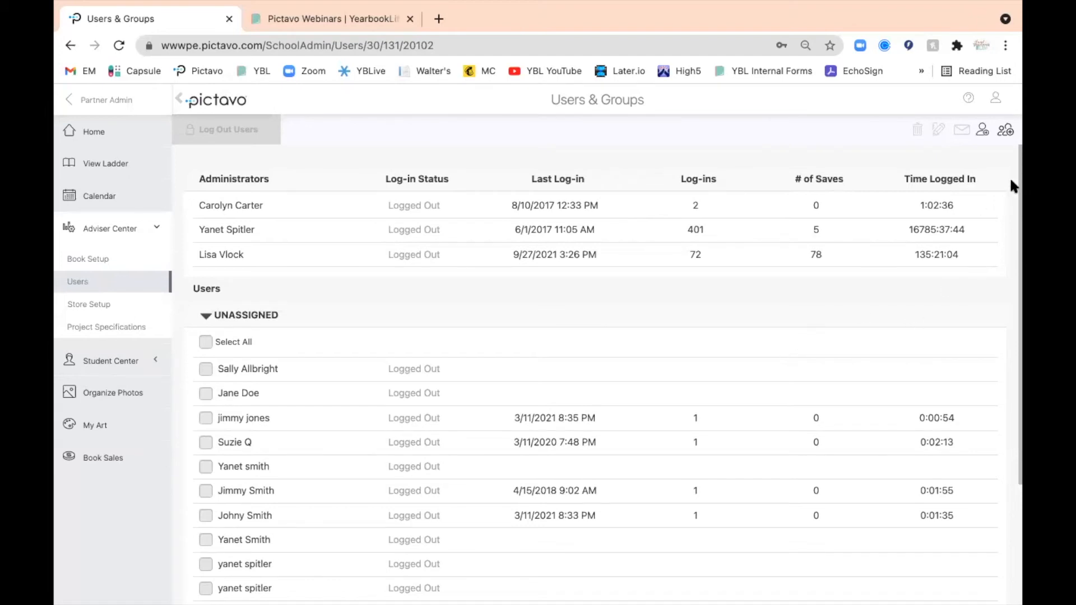
{"action": "left_click", "coordinate": [1005, 132]}
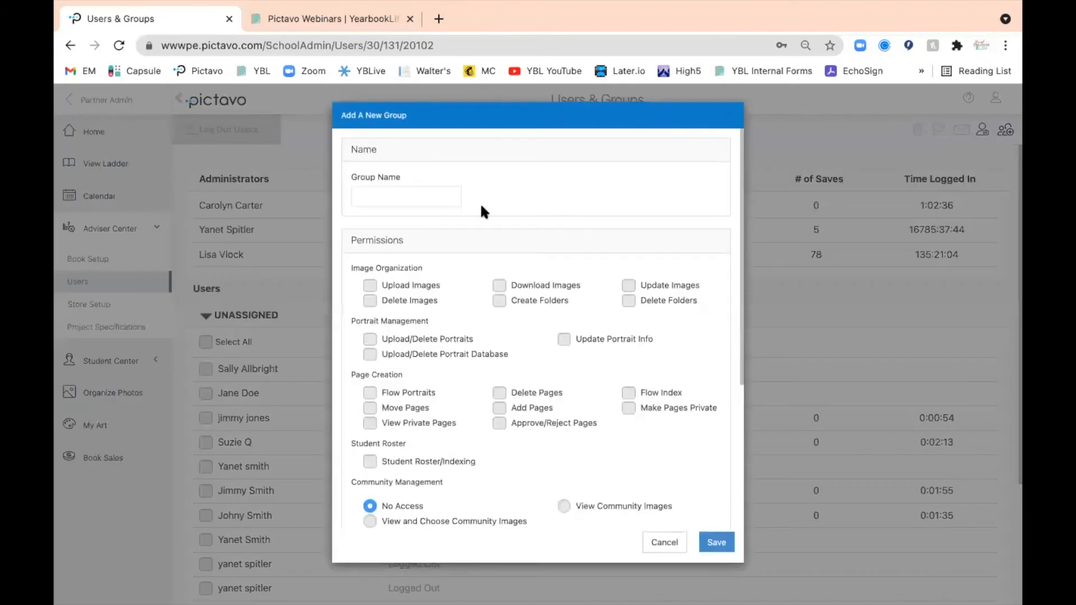
{"action": "left_click", "coordinate": [373, 199]}
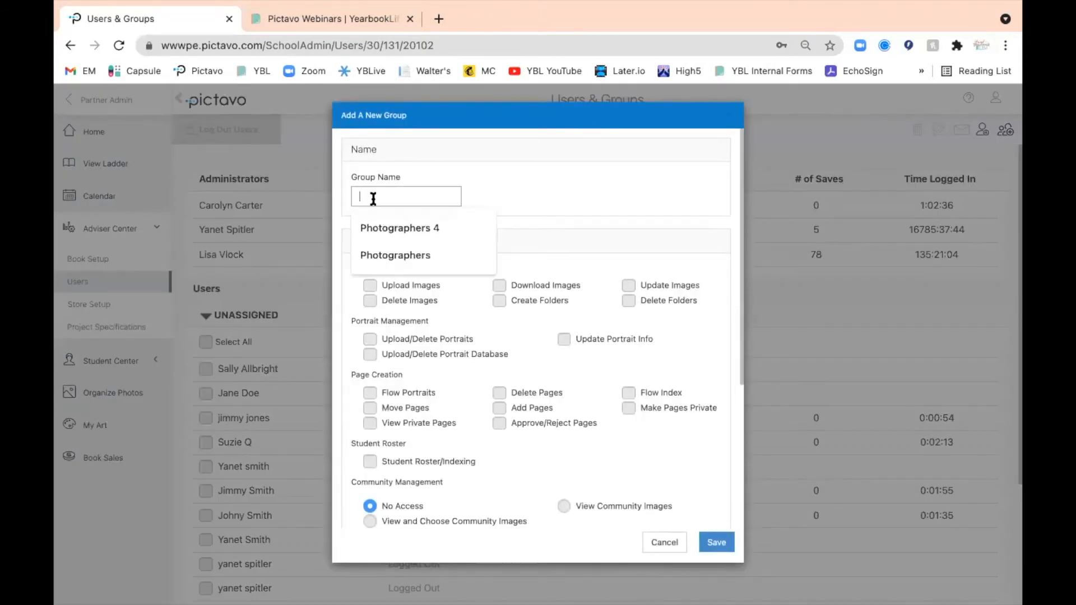
{"action": "type", "text": "Photos"}
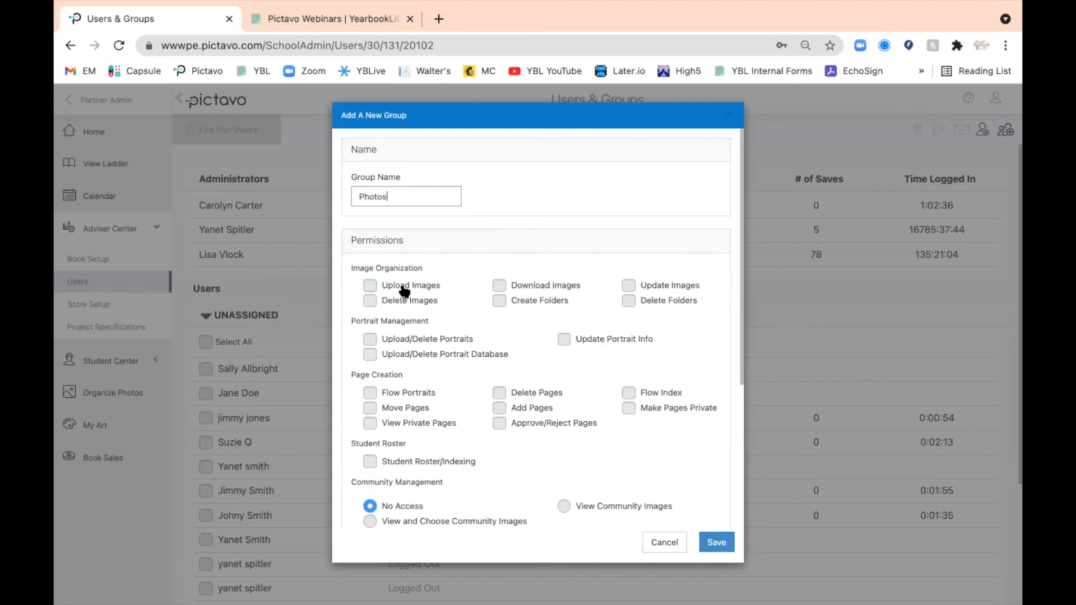
{"action": "left_click", "coordinate": [374, 286]}
{"action": "left_click", "coordinate": [501, 303]}
{"action": "left_click", "coordinate": [631, 287]}
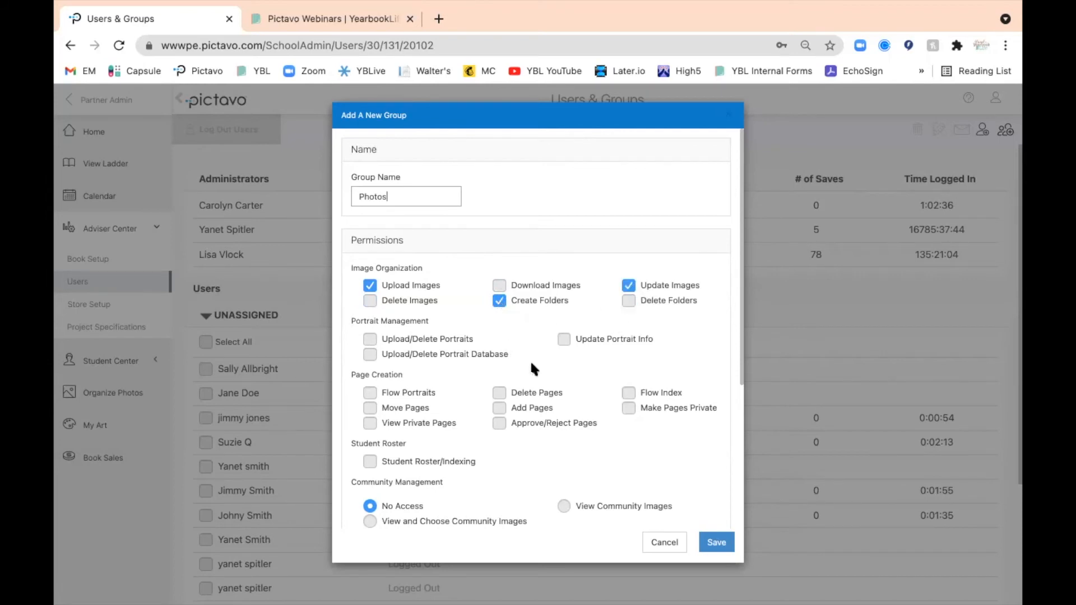
Assign the first available user to the Photos group and save the group
{"action": "scroll", "coordinate": [533, 368], "scroll_direction": "down", "scroll_amount": 2}
{"action": "scroll", "coordinate": [534, 368], "scroll_direction": "down", "scroll_amount": 5}
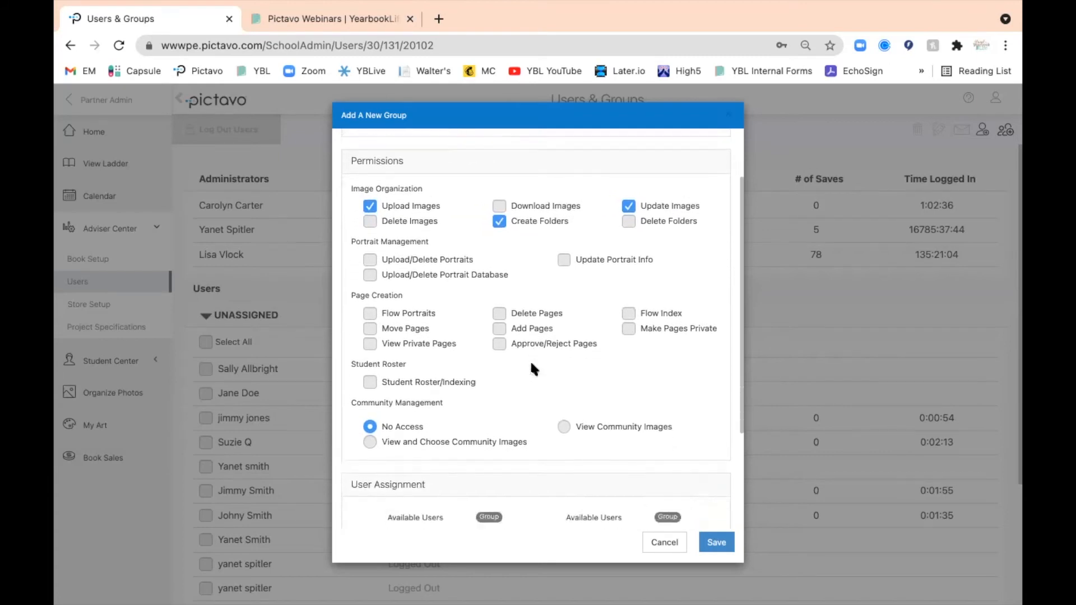
{"action": "scroll", "coordinate": [534, 369], "scroll_direction": "down", "scroll_amount": 1}
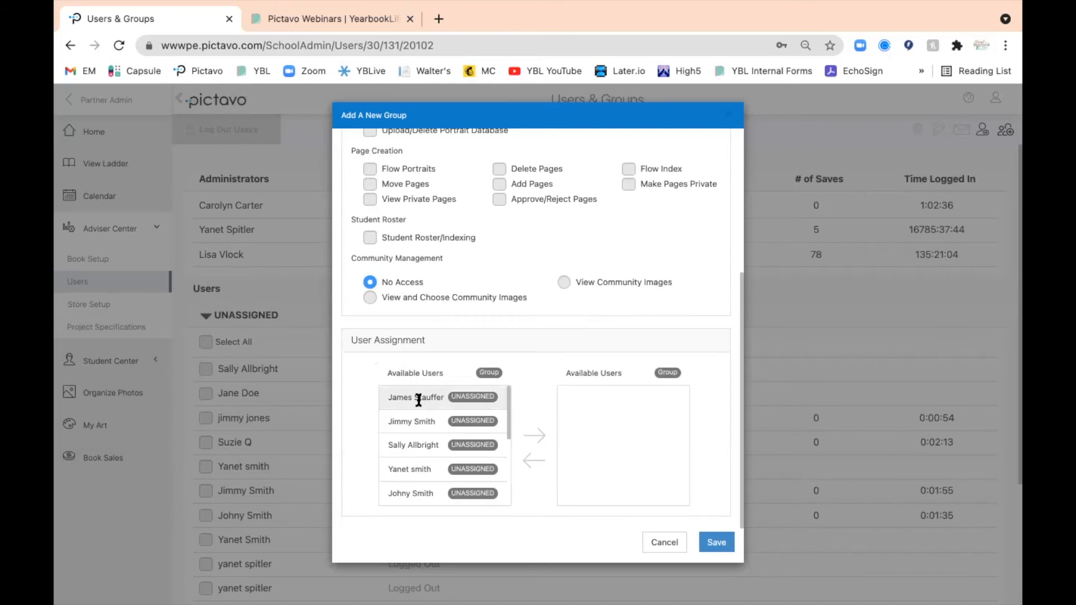
{"action": "left_click_drag", "start_coordinate": [437, 396], "coordinate": [413, 394]}
{"action": "left_click", "coordinate": [537, 432]}
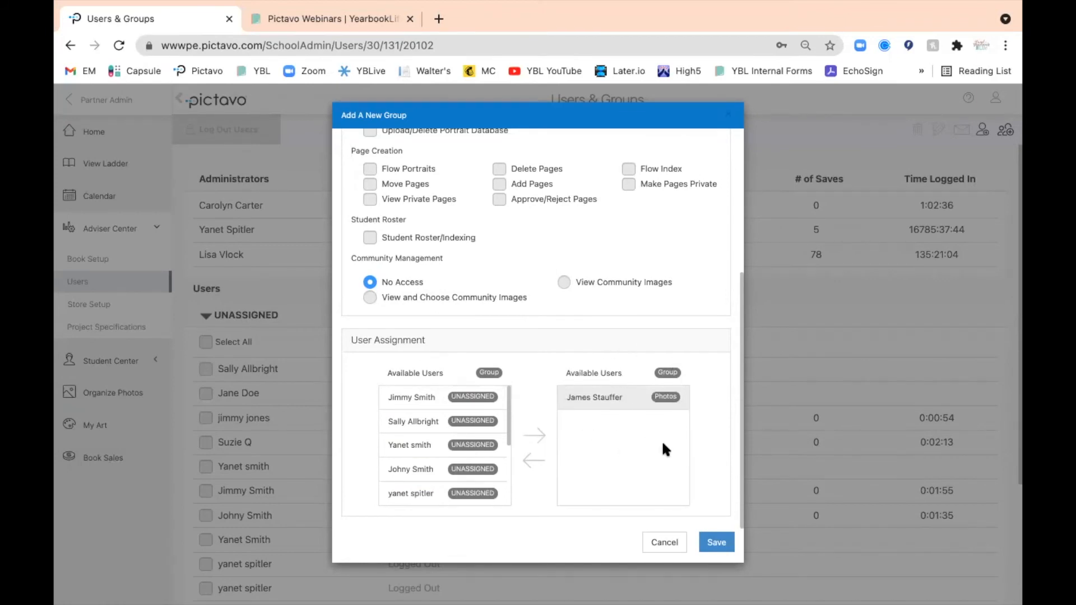
{"action": "left_click", "coordinate": [716, 542]}
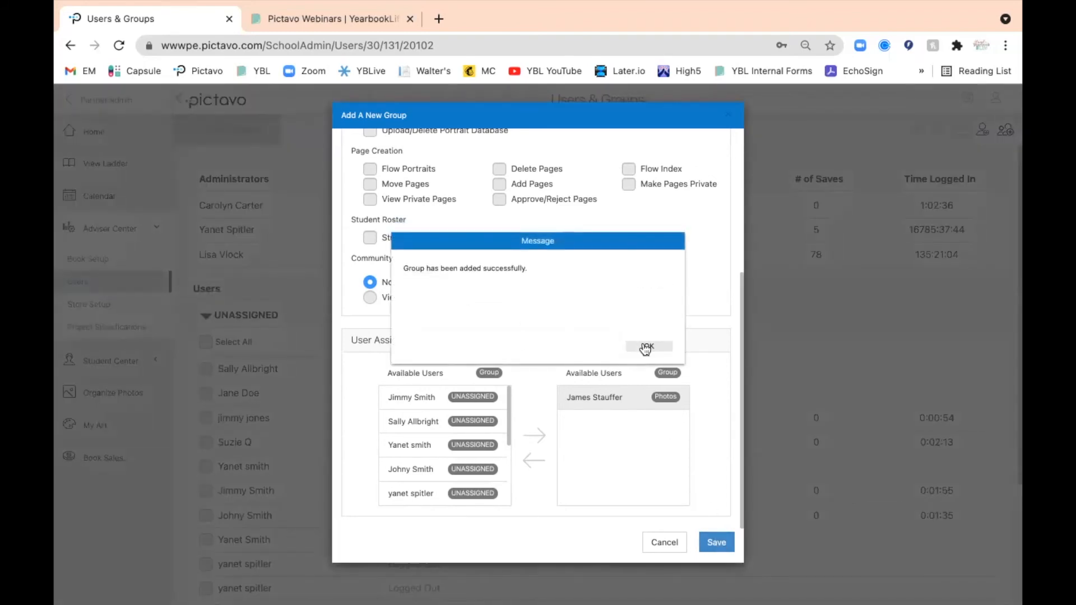
{"action": "left_click", "coordinate": [645, 347]}
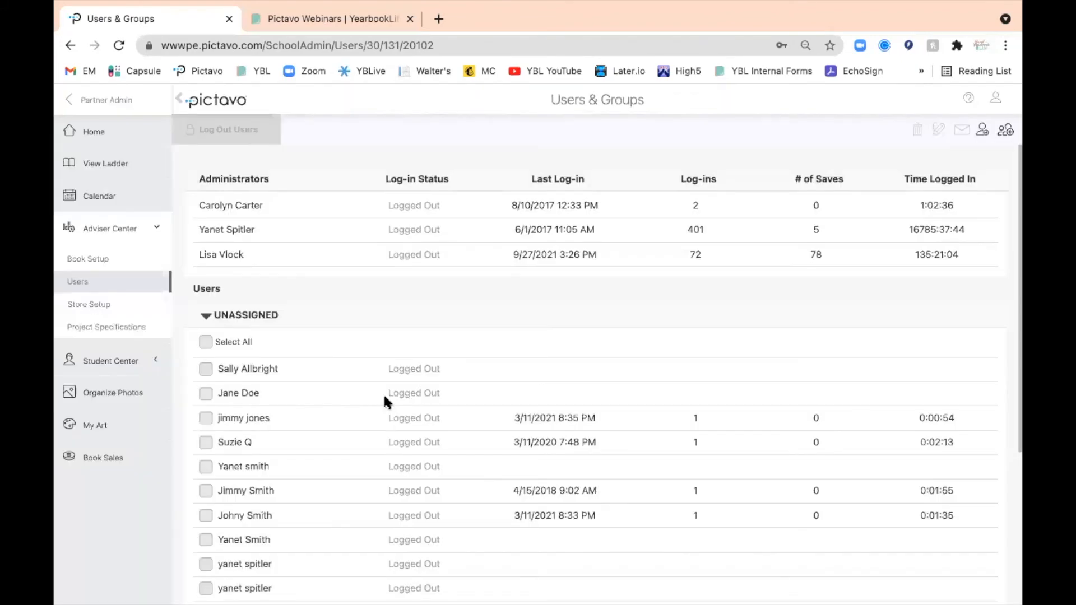
Check the Photos group and its member at the end of the user list, leaving the member unselected
{"action": "scroll", "coordinate": [387, 402], "scroll_direction": "down", "scroll_amount": 4}
{"action": "scroll", "coordinate": [384, 398], "scroll_direction": "down", "scroll_amount": 1}
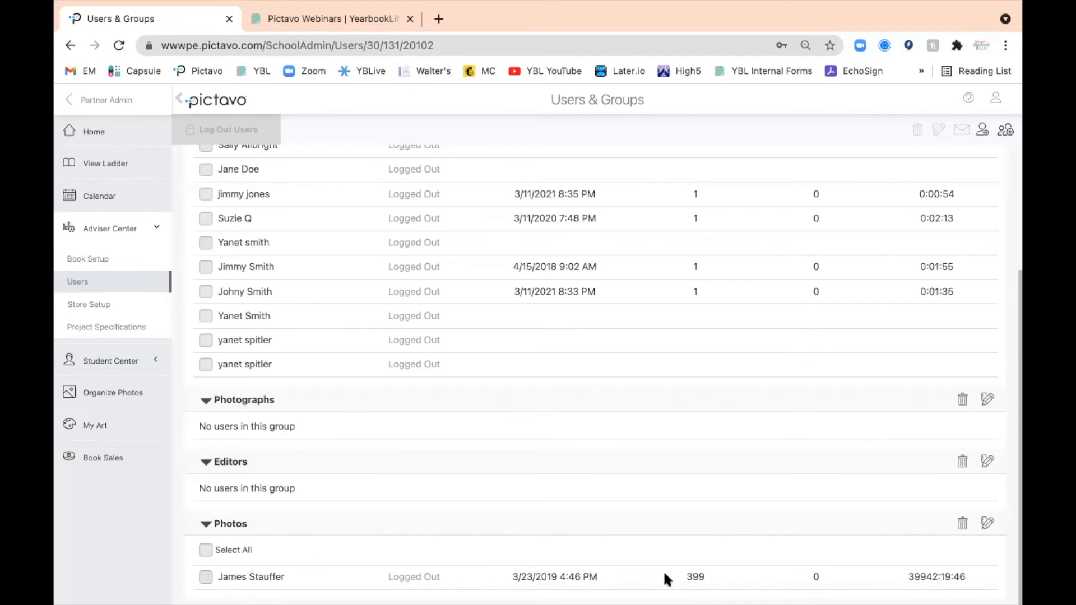
{"action": "left_click", "coordinate": [207, 579]}
{"action": "left_click", "coordinate": [205, 577]}
{"action": "scroll", "coordinate": [577, 433], "scroll_direction": "up", "scroll_amount": 4}
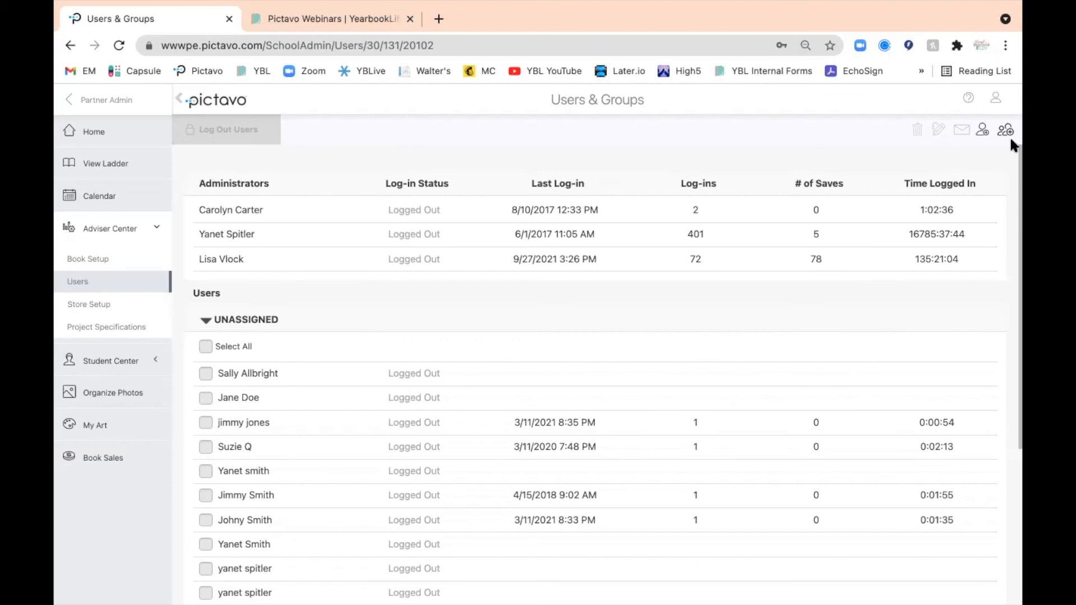
View the Pictavo technical support contact information from the account options and close it
{"action": "left_click", "coordinate": [997, 102]}
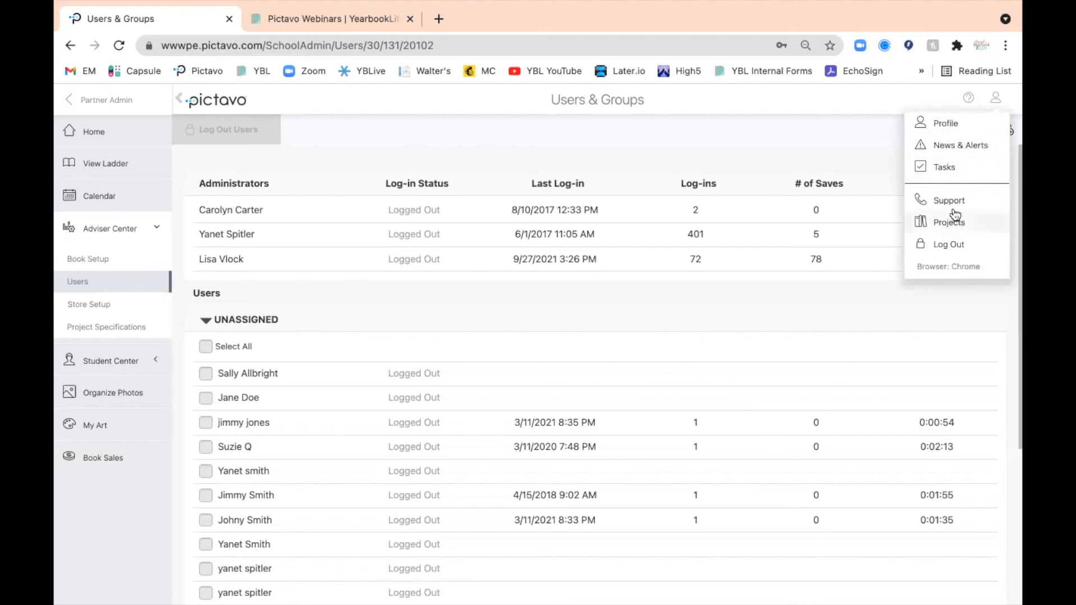
{"action": "left_click", "coordinate": [948, 200]}
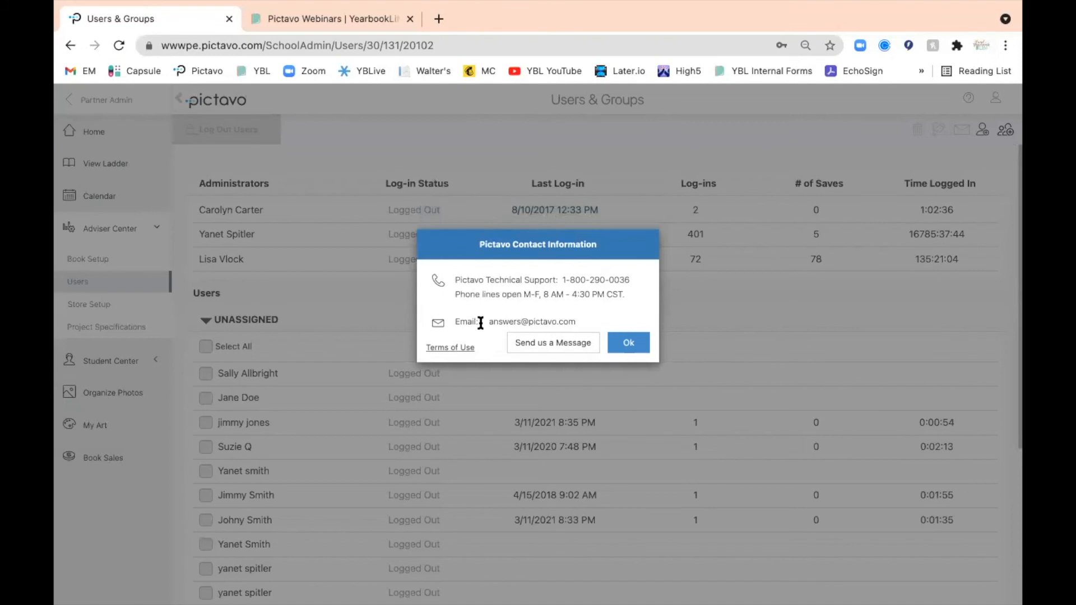
{"action": "left_click", "coordinate": [635, 353]}
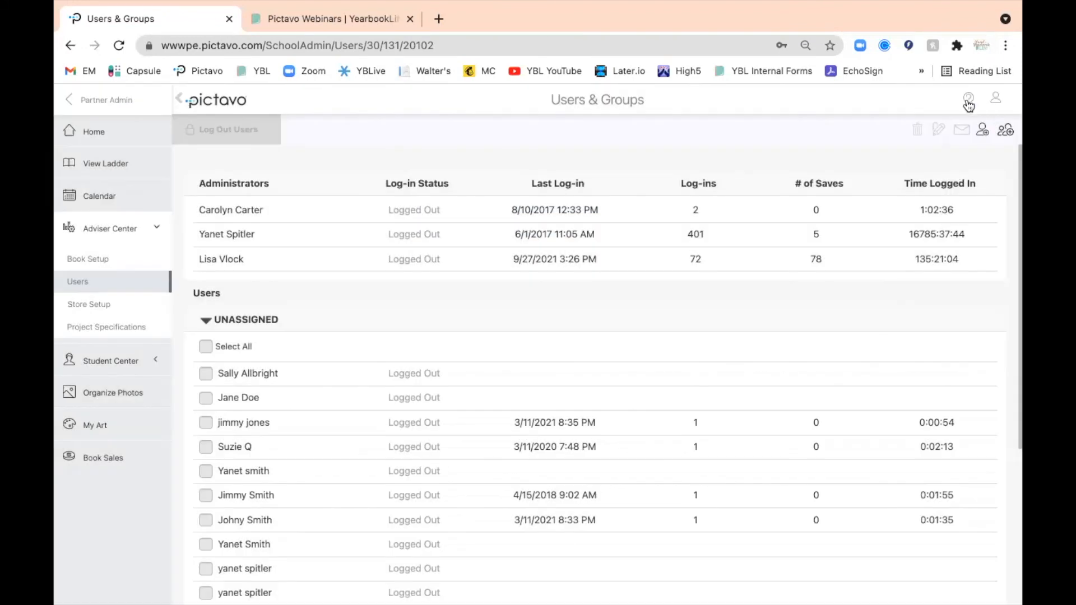
Open the Pictavo Help site and search it for "users and groups"
{"action": "left_click", "coordinate": [968, 101]}
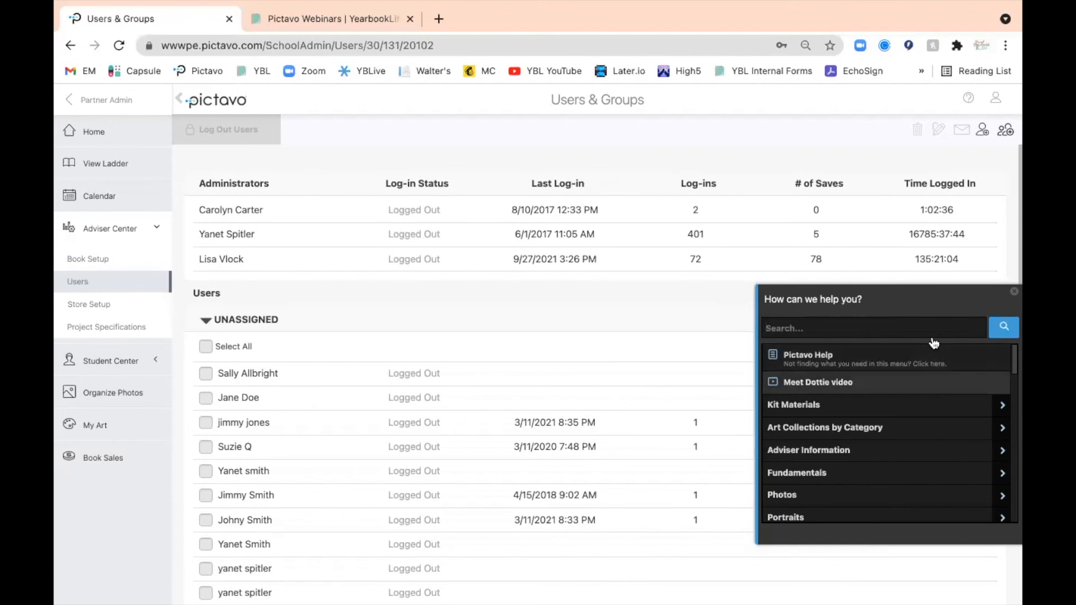
{"action": "left_click", "coordinate": [845, 362]}
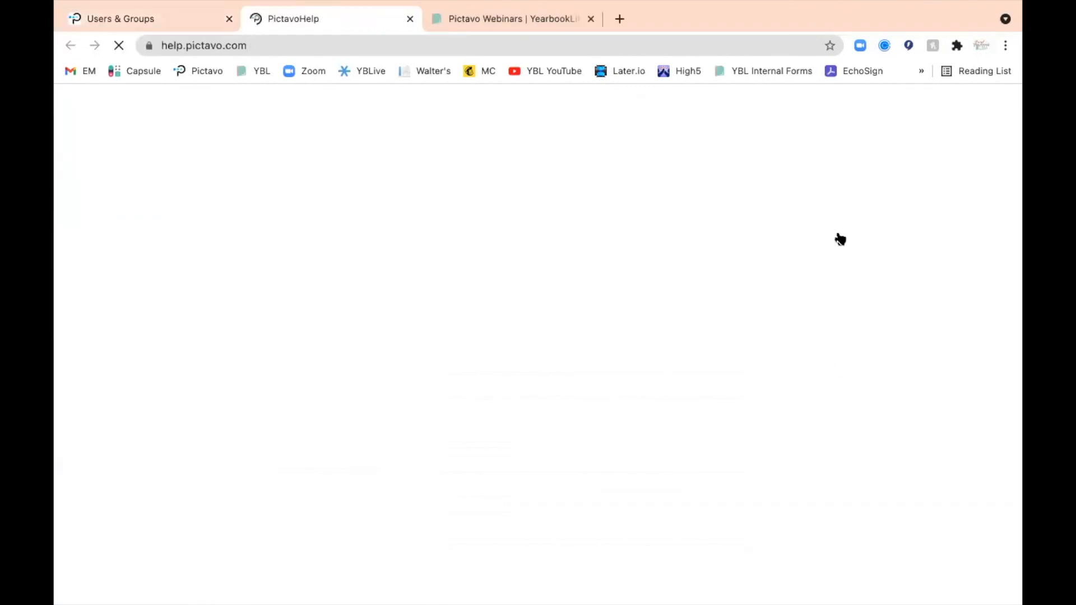
{"action": "left_click", "coordinate": [902, 103]}
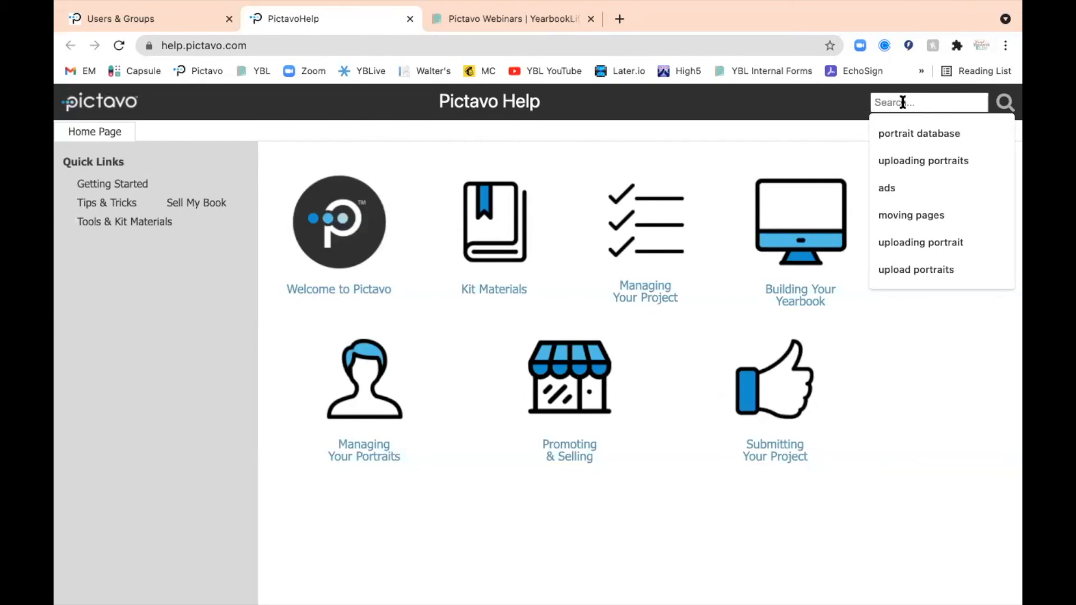
{"action": "type", "text": "users and groups"}
{"action": "left_click", "coordinate": [898, 137]}
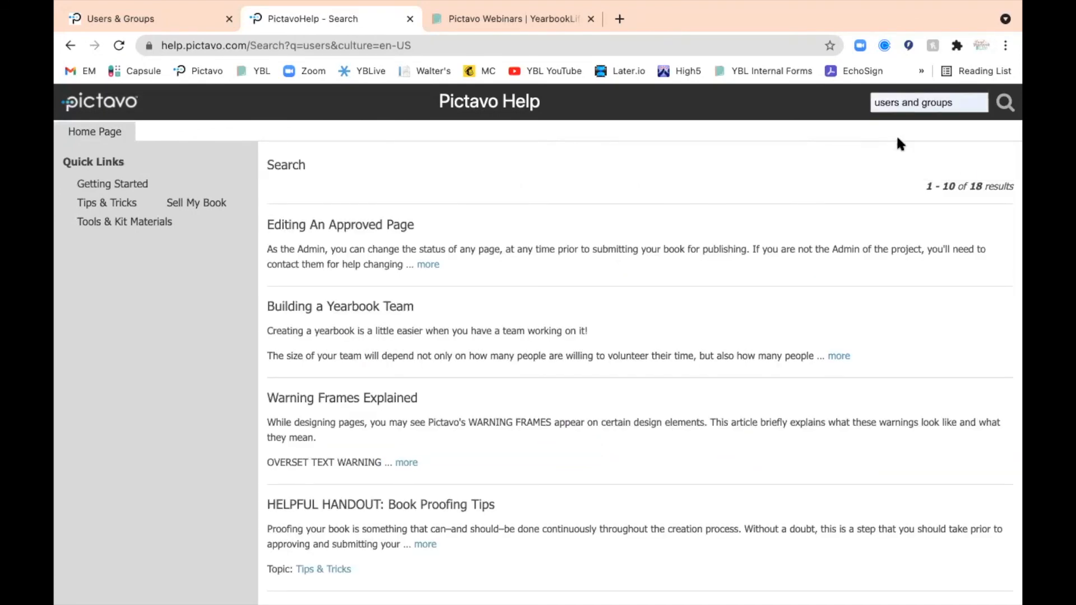
{"action": "key", "text": "Return"}
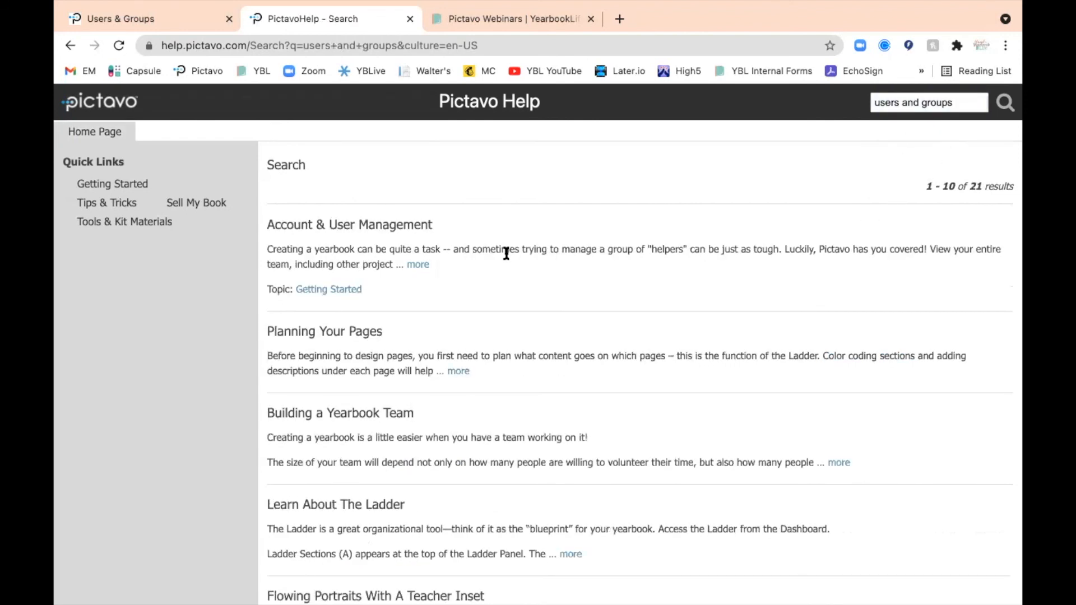
Open the Account & User Management help article, review its group creation and user permission instructions, and return to the Users & Groups page
{"action": "left_click", "coordinate": [361, 225]}
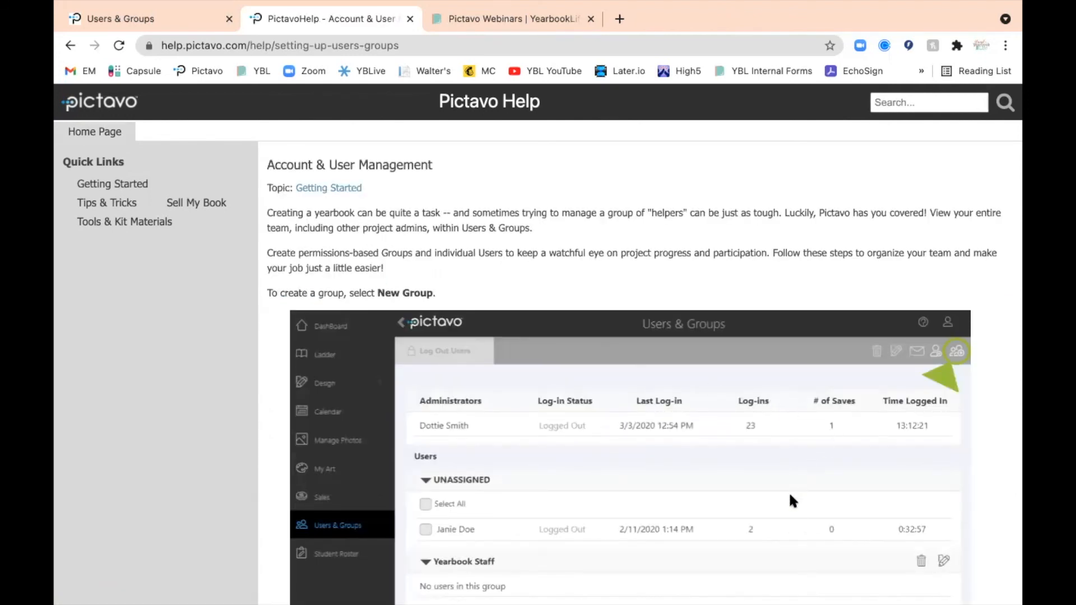
{"action": "scroll", "coordinate": [791, 492], "scroll_direction": "down", "scroll_amount": 6}
{"action": "scroll", "coordinate": [789, 492], "scroll_direction": "down", "scroll_amount": 15}
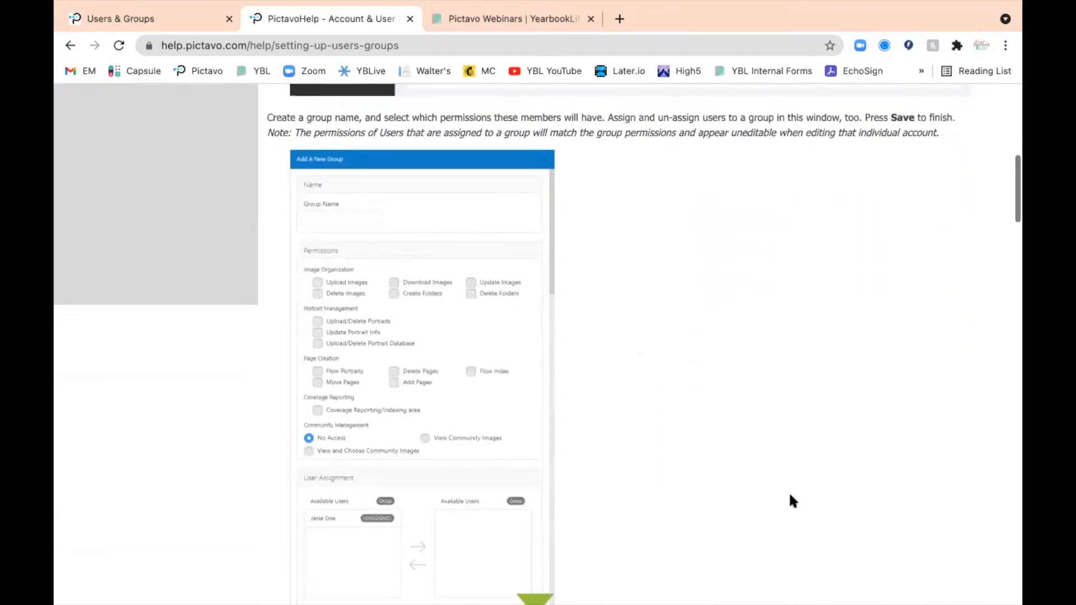
{"action": "scroll", "coordinate": [789, 492], "scroll_direction": "down", "scroll_amount": 18}
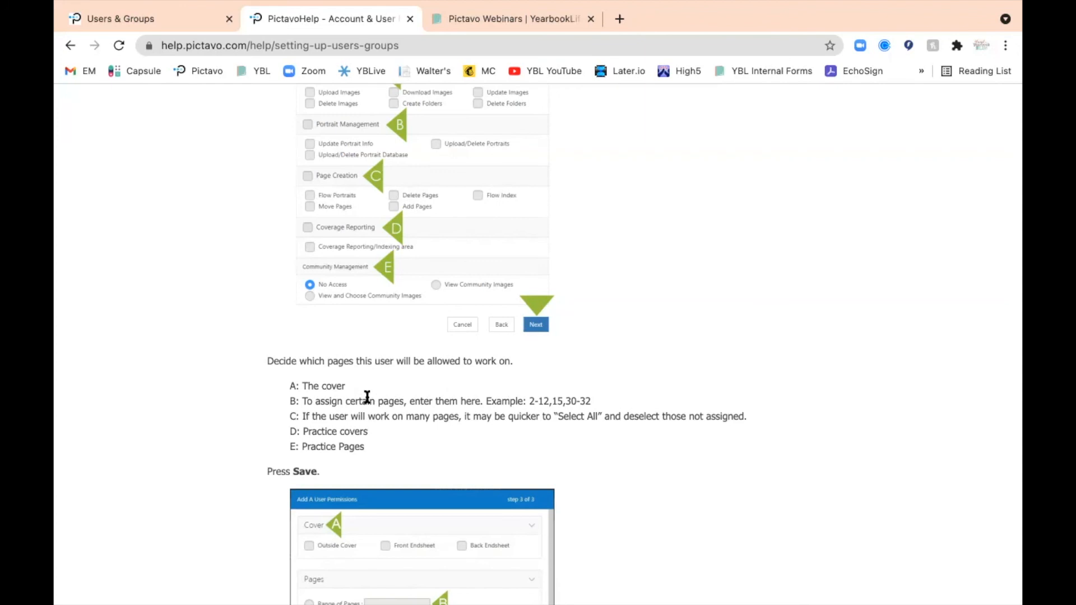
{"action": "scroll", "coordinate": [411, 490], "scroll_direction": "down", "scroll_amount": 1}
{"action": "scroll", "coordinate": [412, 496], "scroll_direction": "down", "scroll_amount": 4}
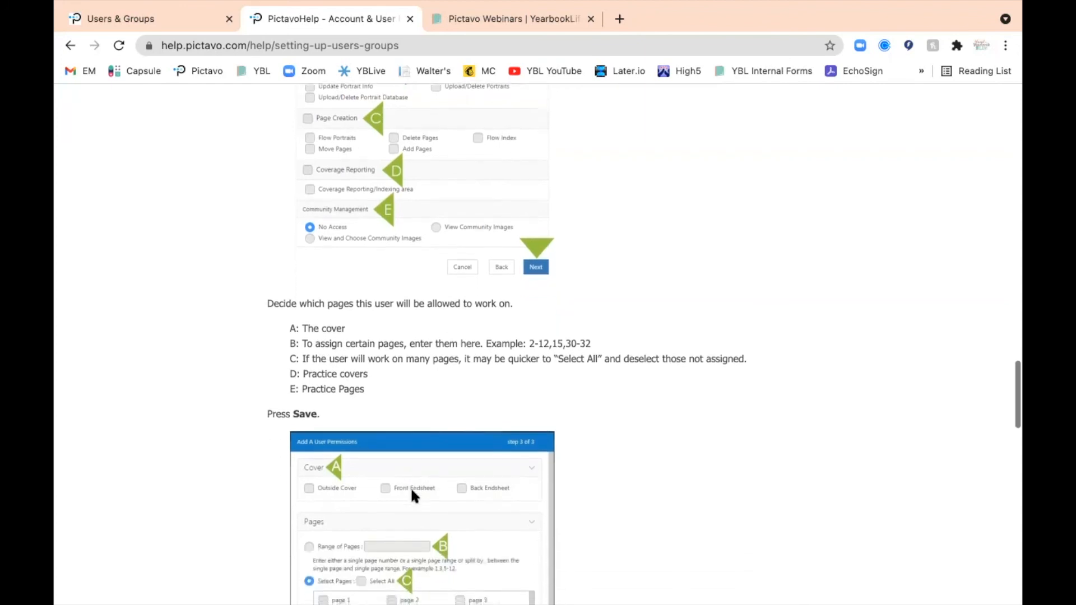
{"action": "scroll", "coordinate": [410, 487], "scroll_direction": "down", "scroll_amount": 2}
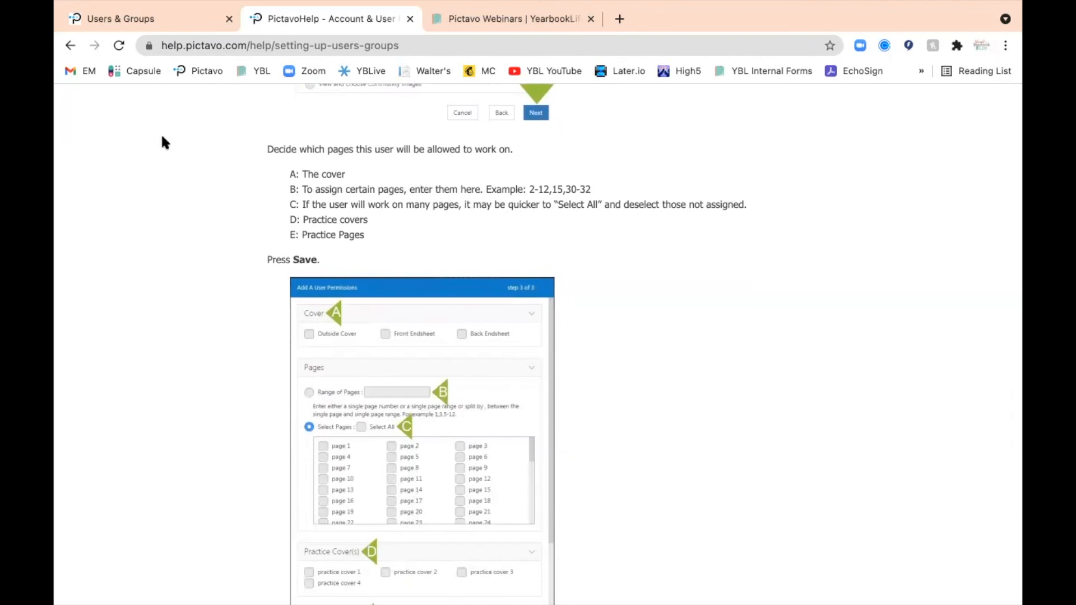
{"action": "left_click", "coordinate": [145, 19]}
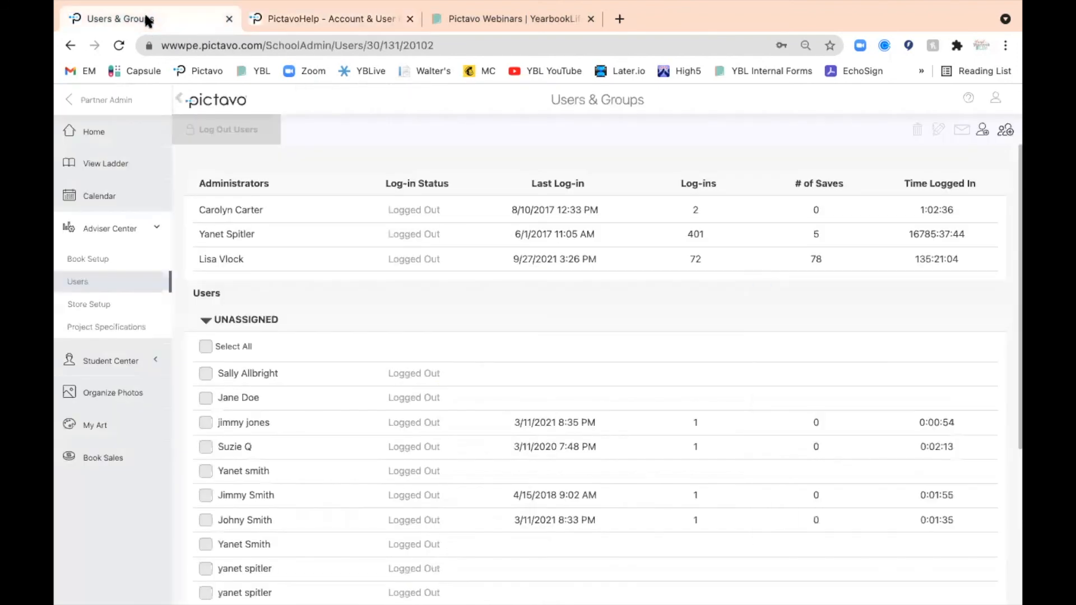